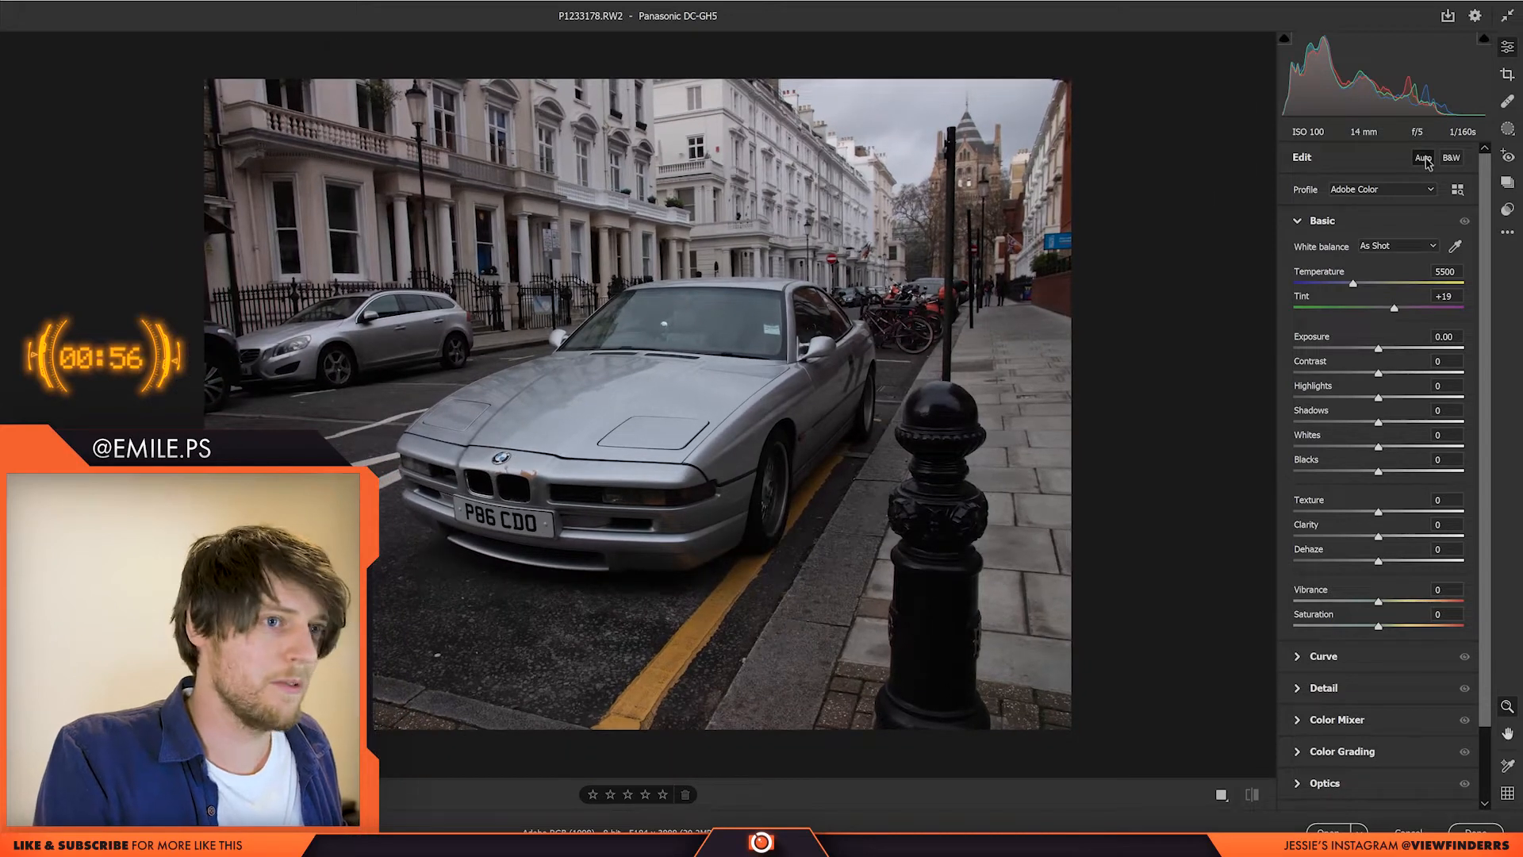
# Apply Auto tone, then set Contrast +37, Highlights -100, Shadows +79, Whites +21, Blacks -35, Texture +31, Clarity +22 and Dehaze +12
pyautogui.click(1424, 158)
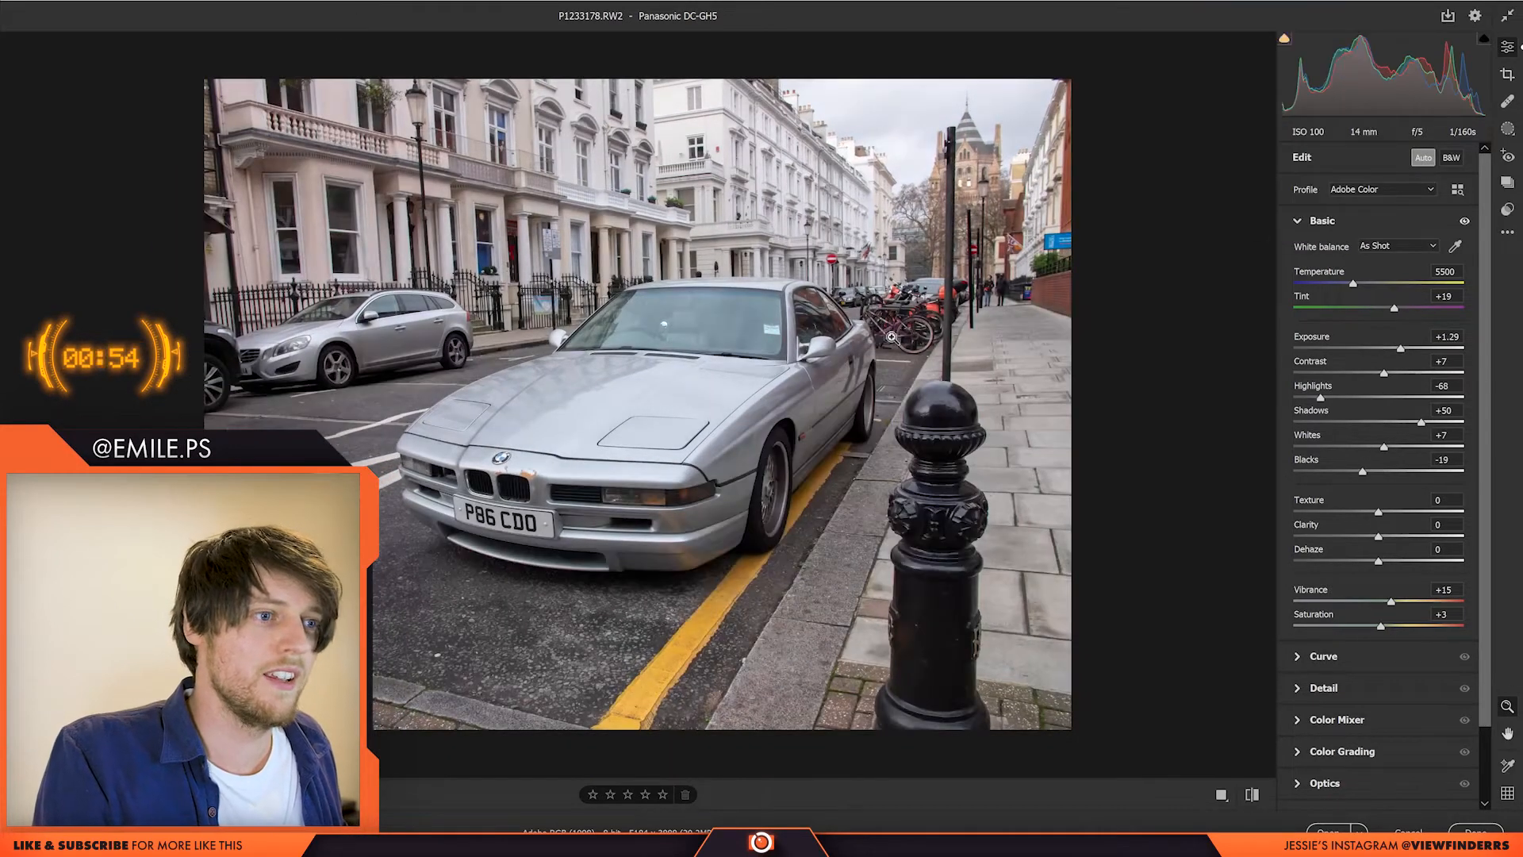
pyautogui.moveTo(1387, 377); pyautogui.dragTo(1413, 376)
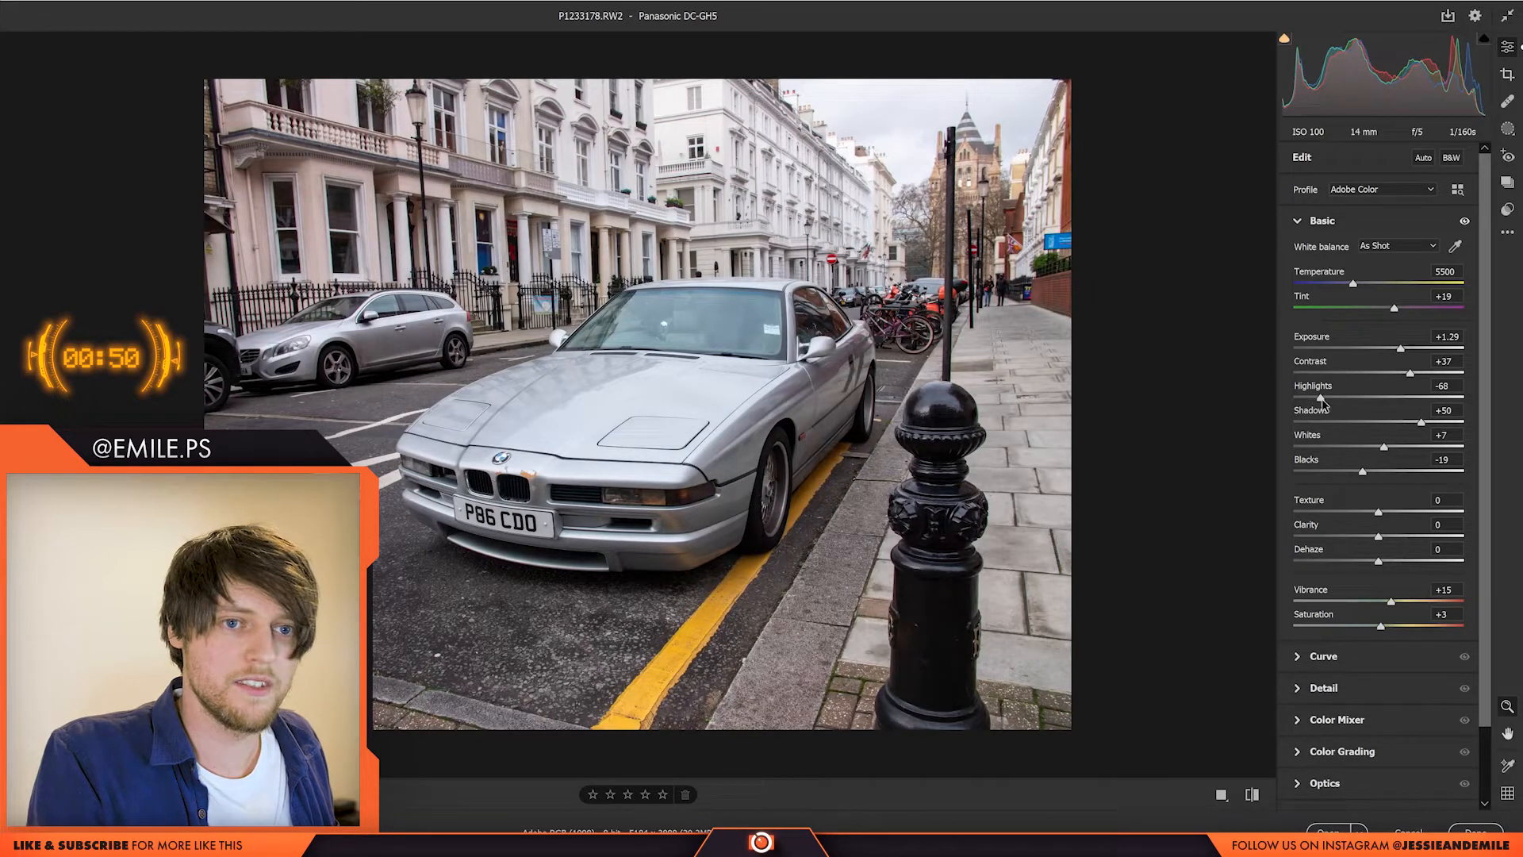
pyautogui.moveTo(1323, 405); pyautogui.dragTo(1288, 405)
pyautogui.moveTo(1419, 423); pyautogui.dragTo(1389, 565)
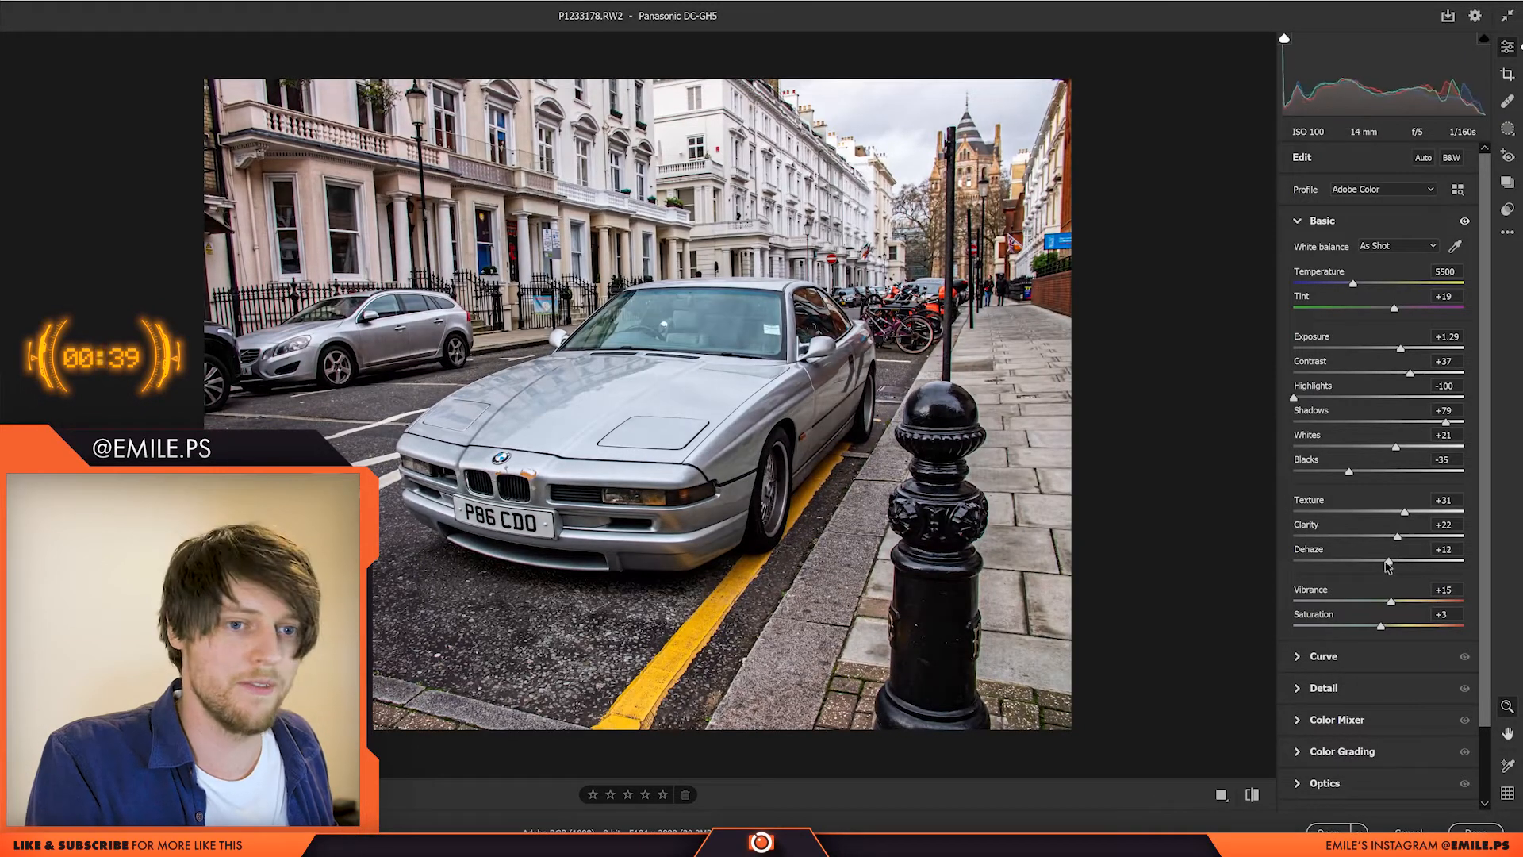
# Adjust the tone curve for stronger contrast, then set Sharpening to 76 and Masking to 62
pyautogui.scroll(-1, 1337, 657)
pyautogui.click(1323, 662)
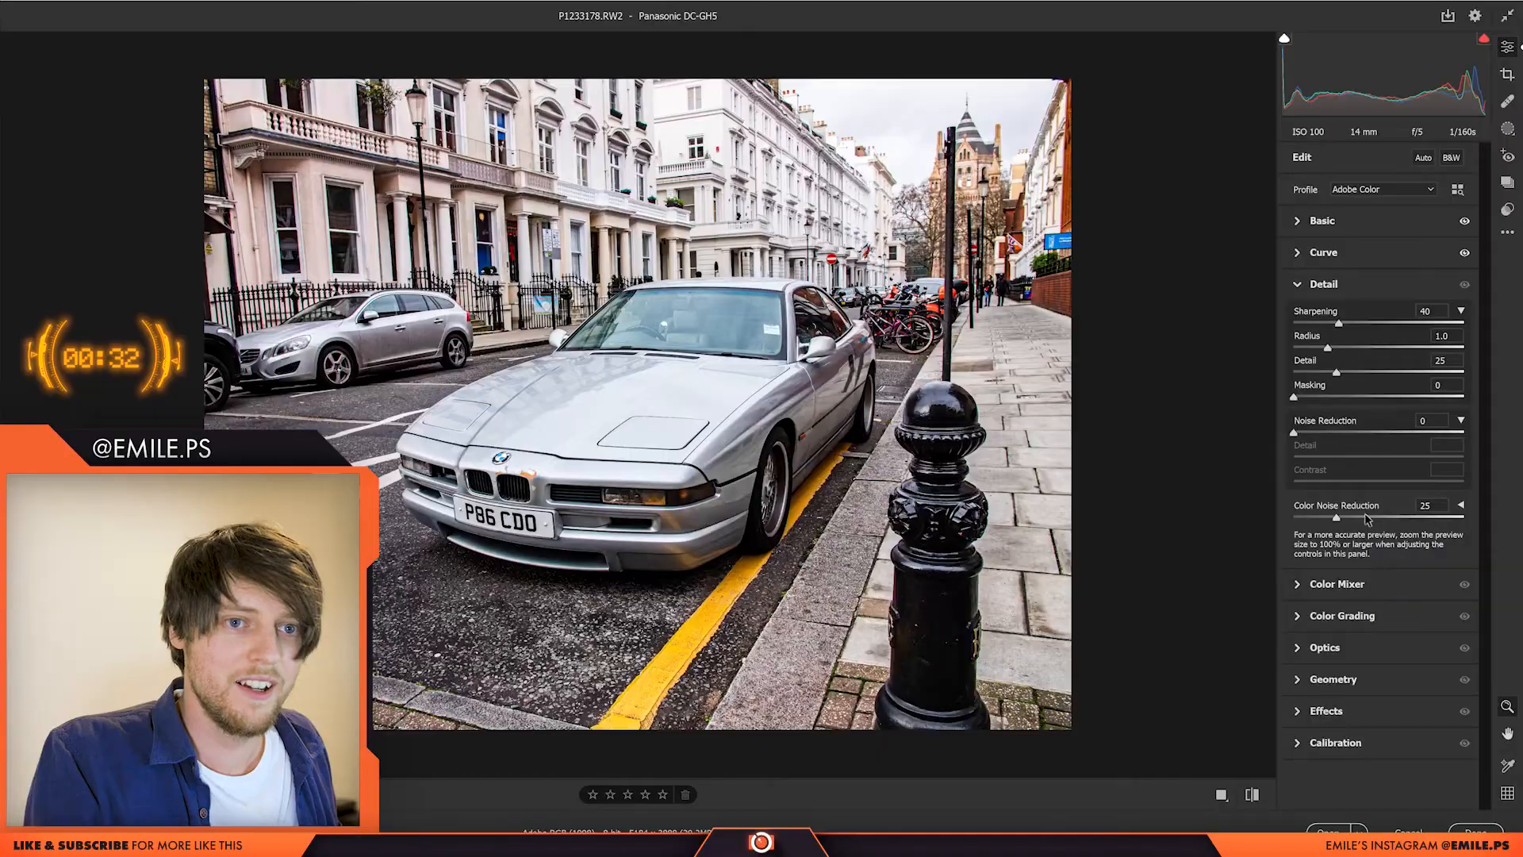
pyautogui.press('alt')
pyautogui.moveTo(1340, 323); pyautogui.dragTo(1383, 336)
pyautogui.moveTo(1294, 397); pyautogui.dragTo(1398, 397)
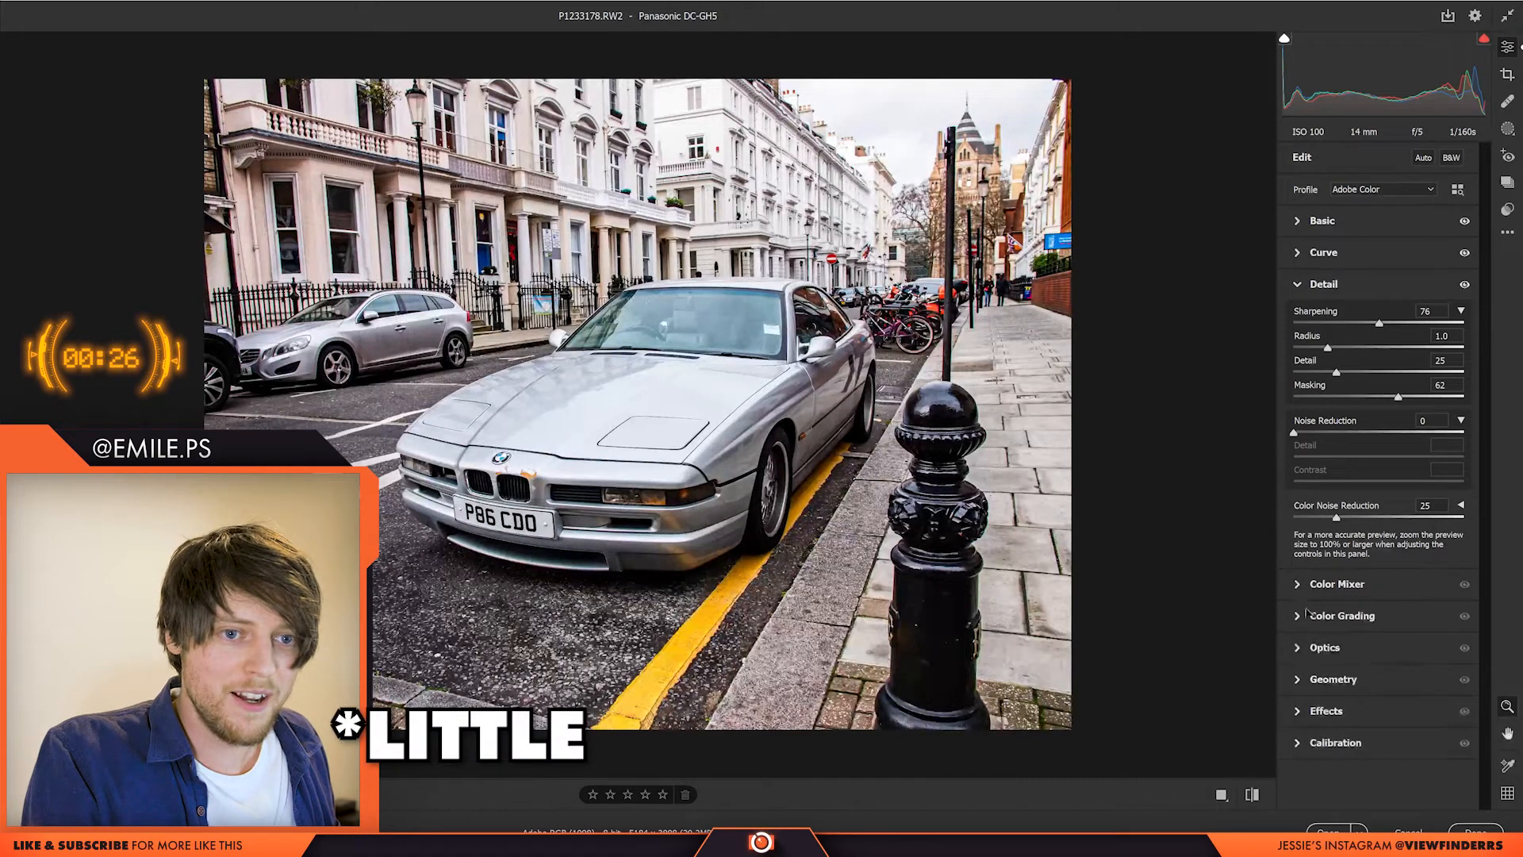
# Adjust the reds and oranges in the Color Mixer, setting the orange hue to -42 and saturation to +21
pyautogui.click(1317, 585)
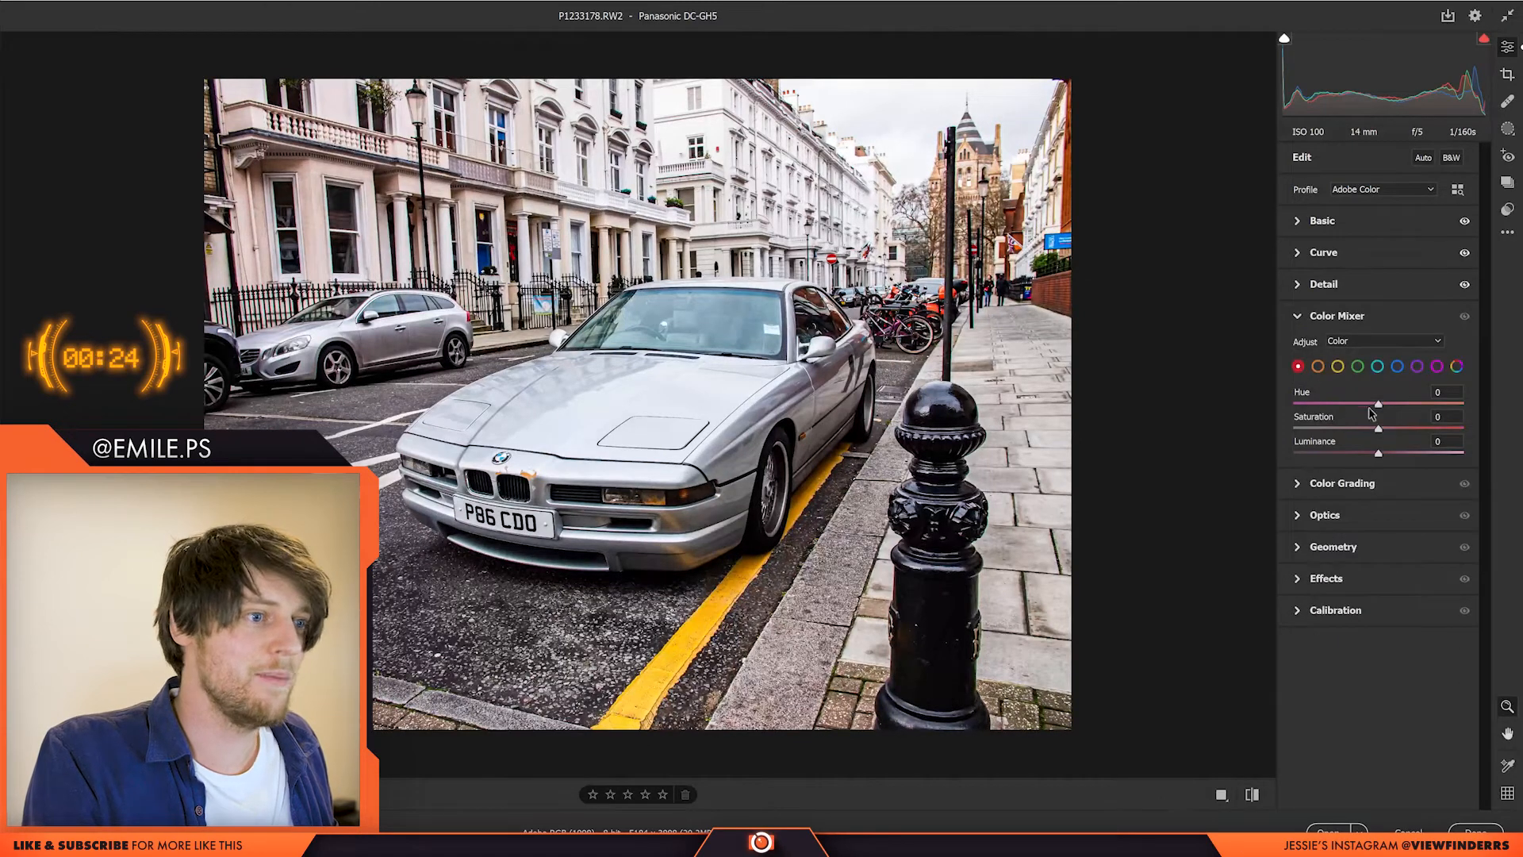
pyautogui.moveTo(1378, 411); pyautogui.dragTo(1343, 417)
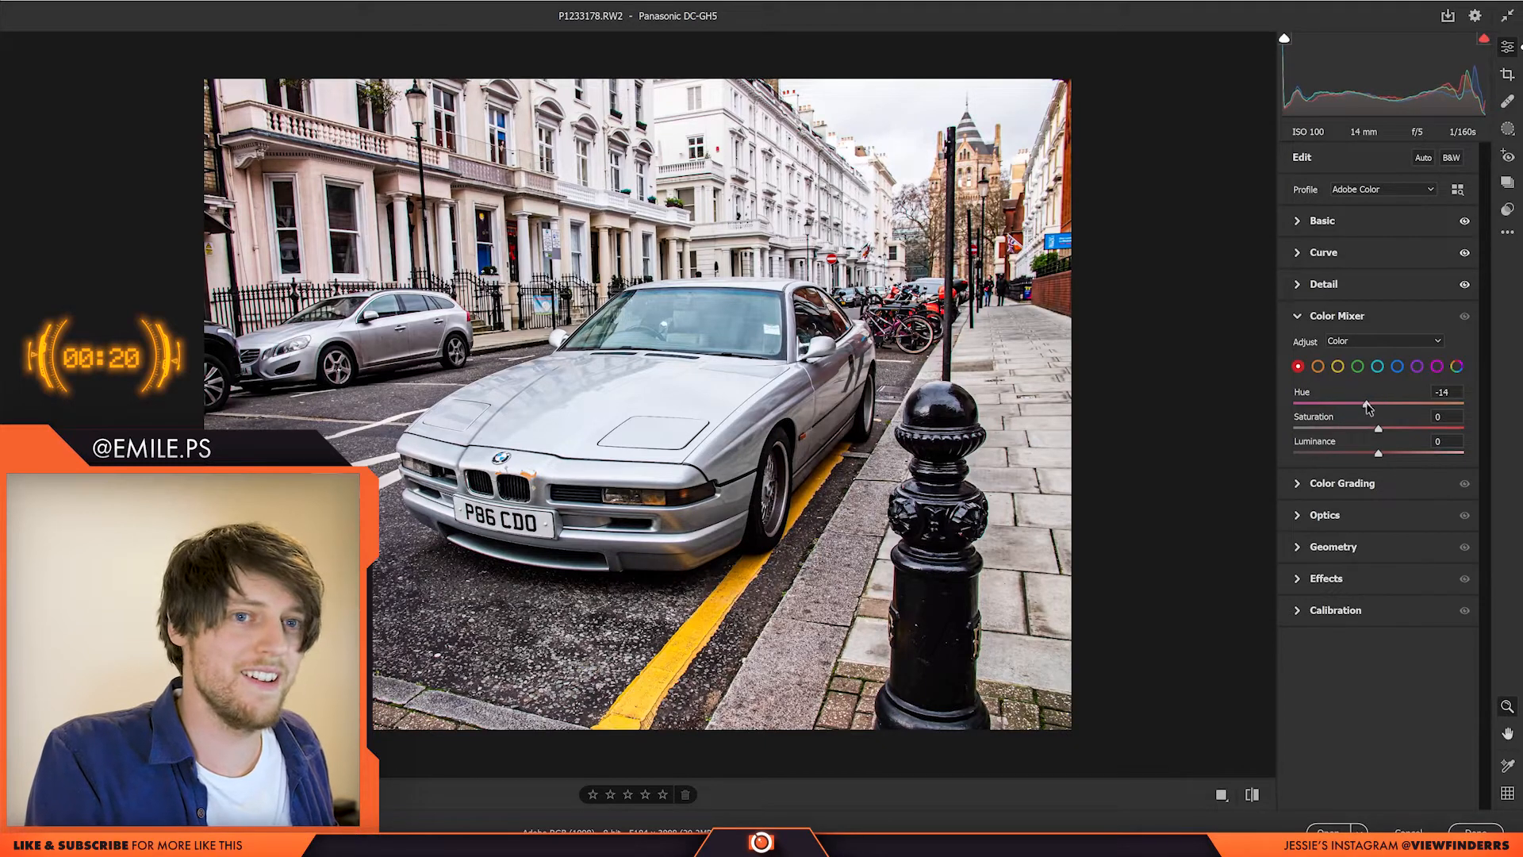
pyautogui.moveTo(1367, 408); pyautogui.dragTo(1399, 405)
# Apply the Artistic 03 profile to the photo at an amount of 53
pyautogui.click(1457, 189)
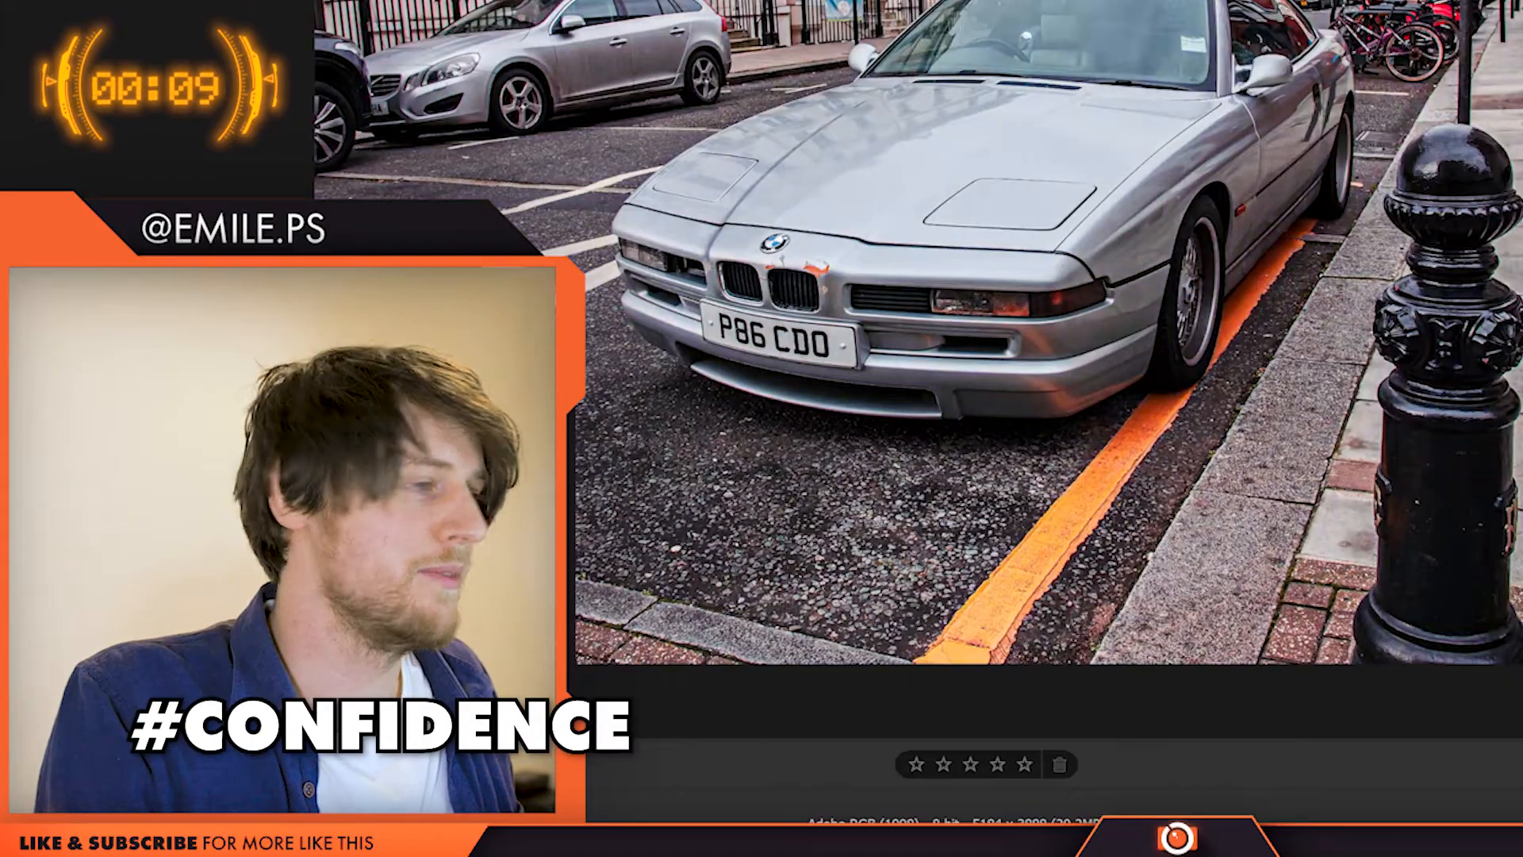
pyautogui.click(1343, 439)
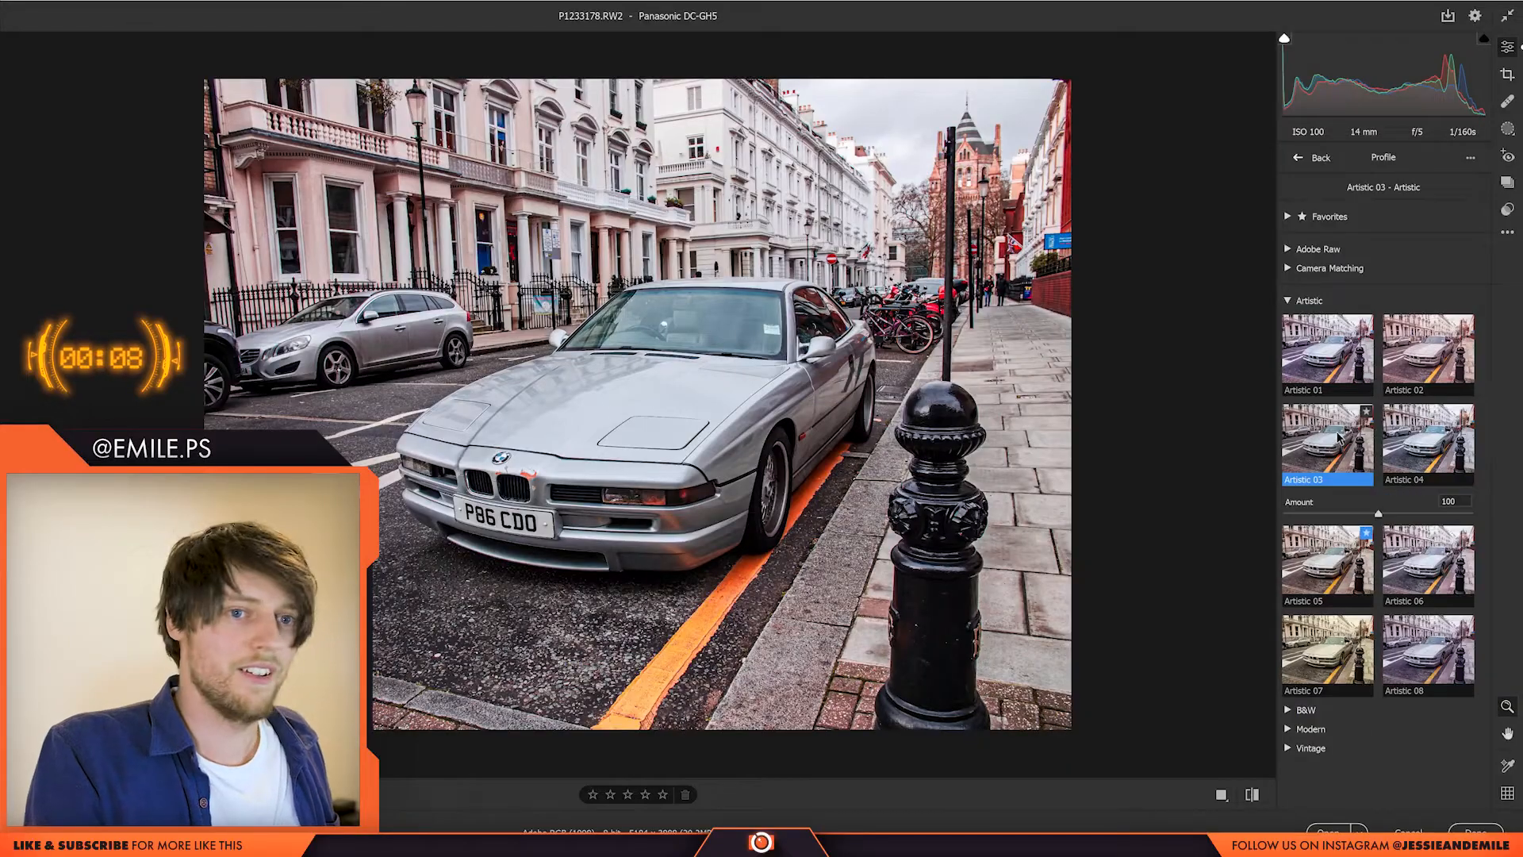
pyautogui.moveTo(1379, 514); pyautogui.dragTo(1333, 516)
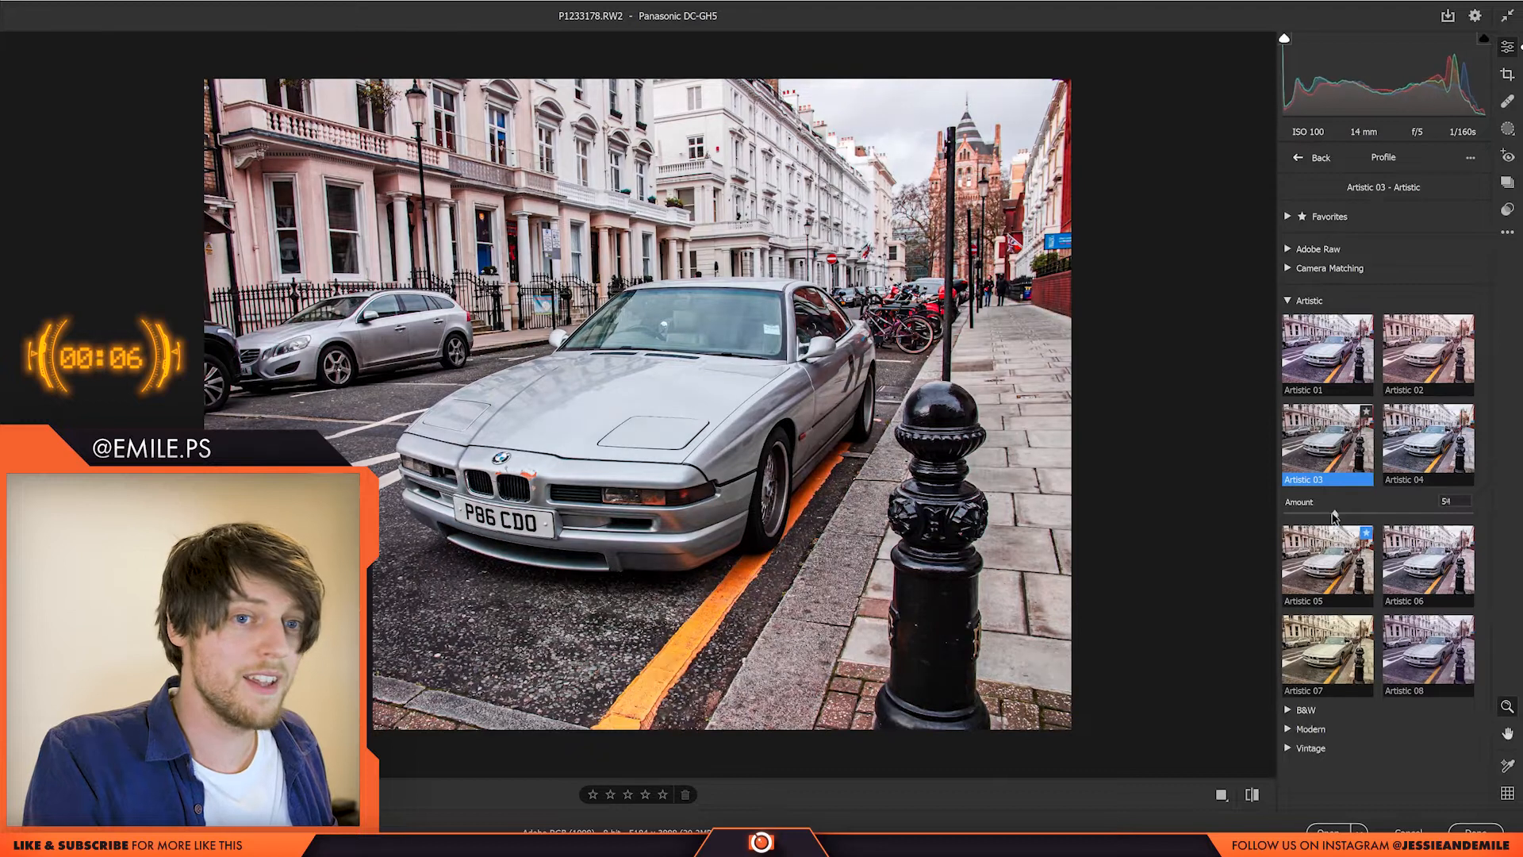
pyautogui.click(1302, 159)
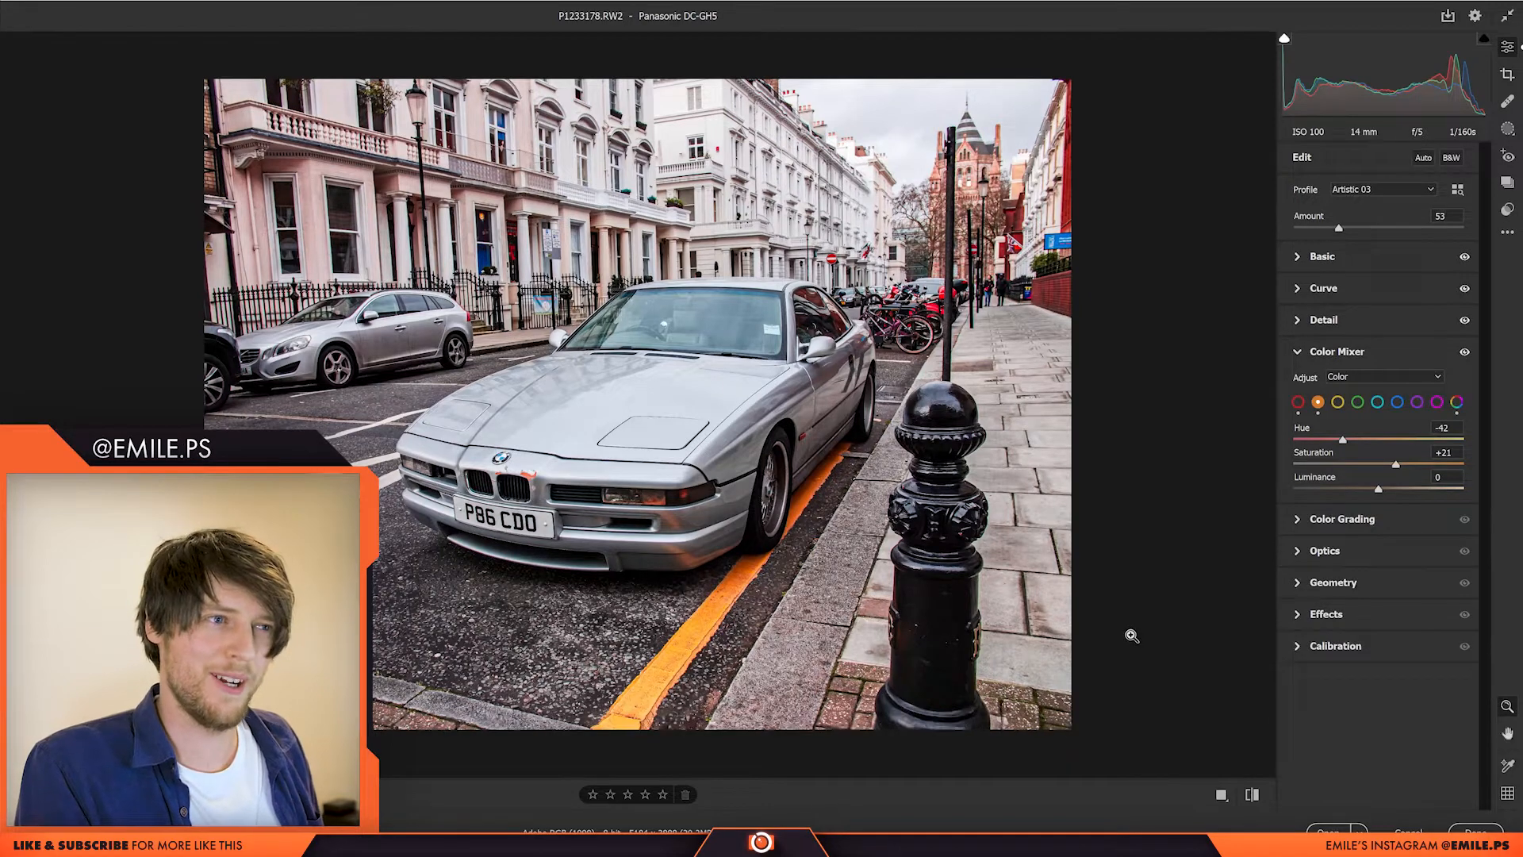
pyautogui.moveTo(649, 481)
pyautogui.mouseDown()
pyautogui.moveTo(785, 476)
pyautogui.moveTo(671, 462)
pyautogui.mouseUp()
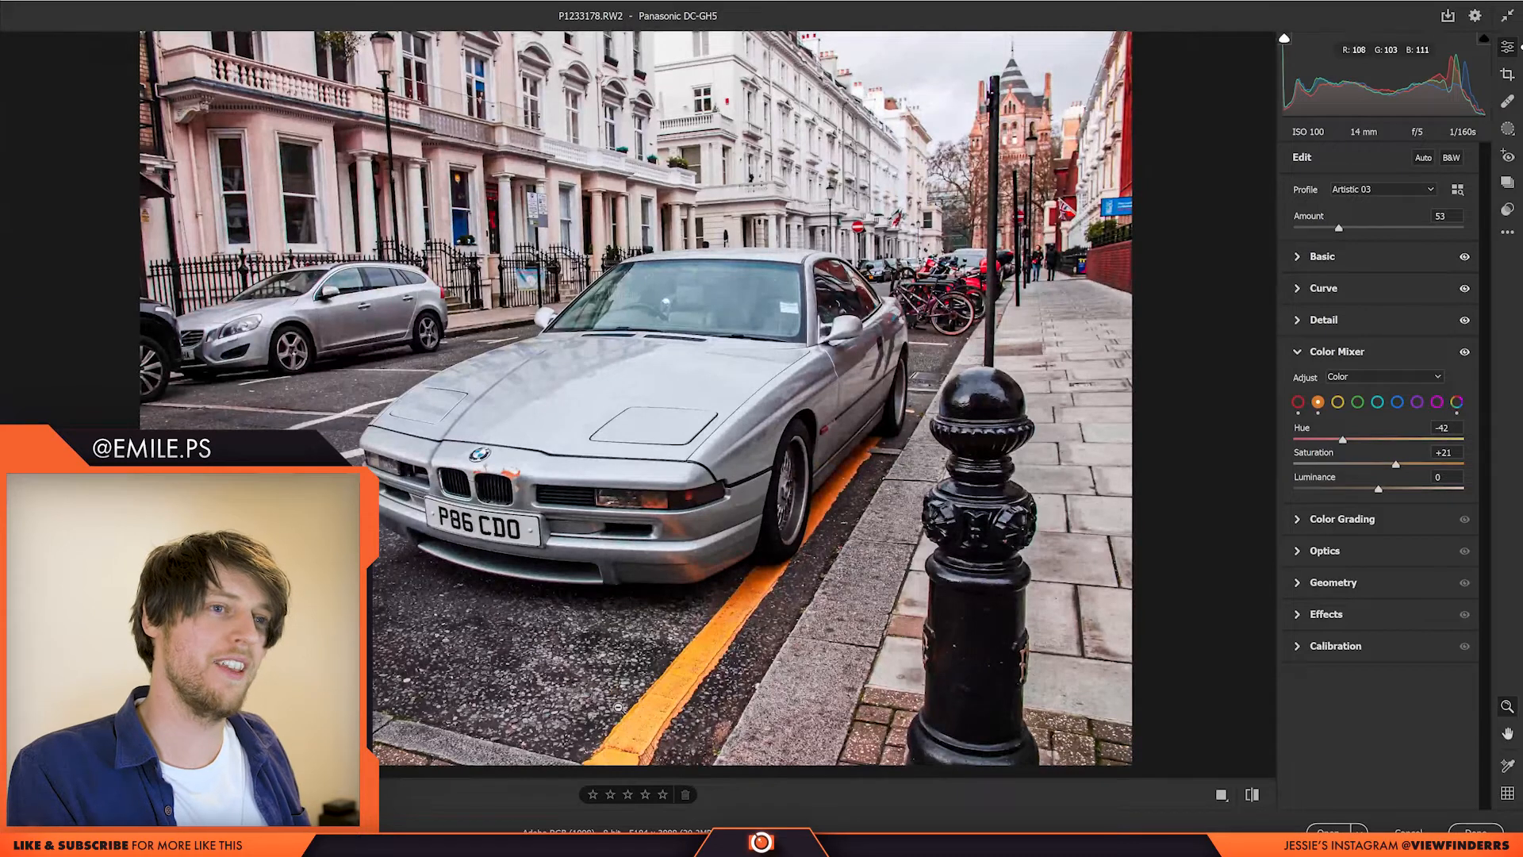
pyautogui.moveTo(668, 501); pyautogui.dragTo(653, 495)
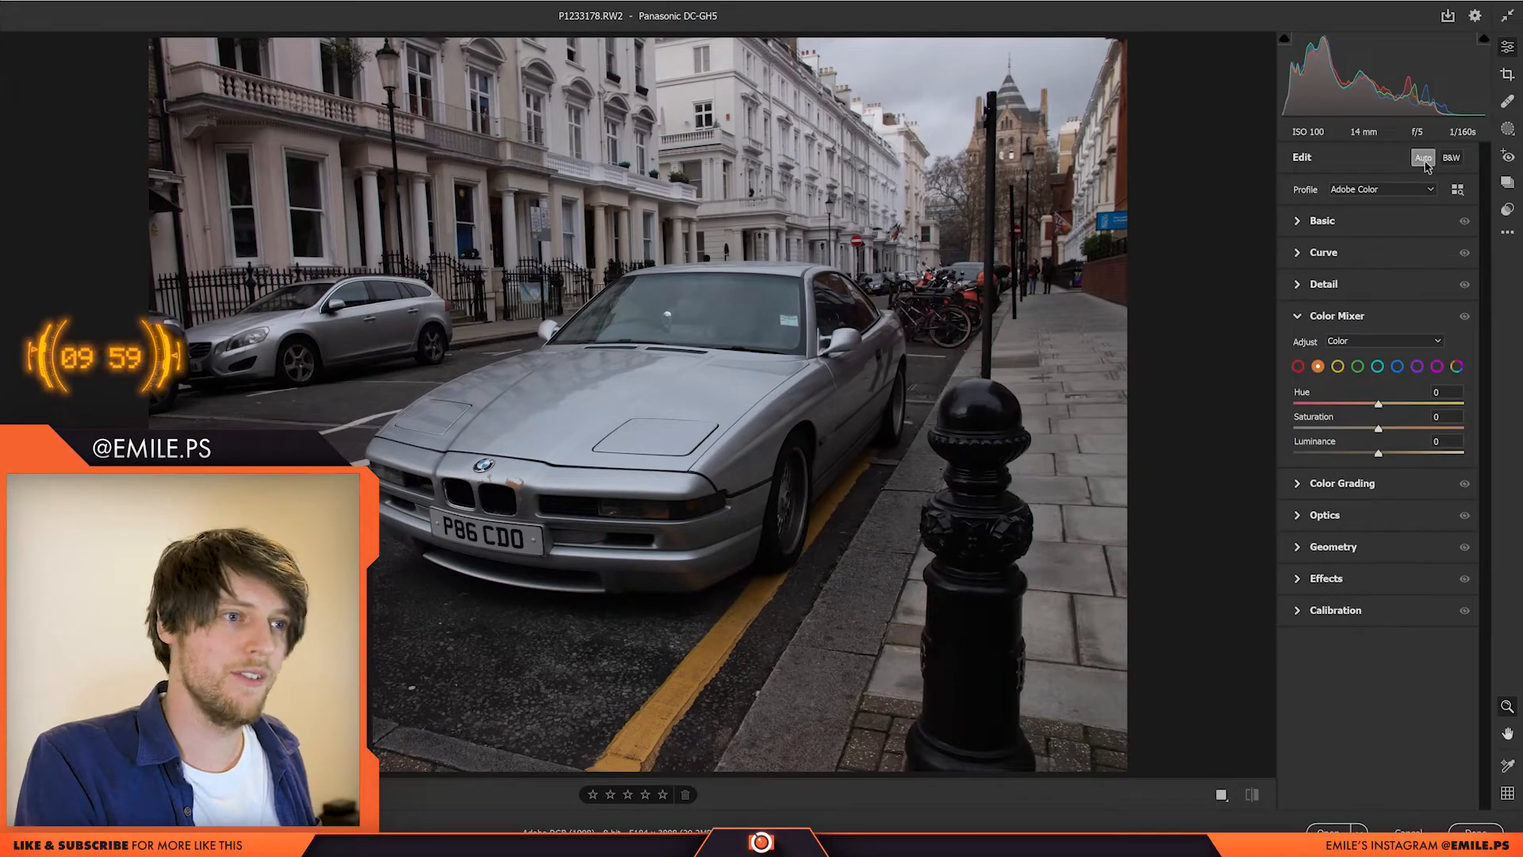
# Apply Auto tone, lower the highlights and raise the shadows, and set Sharpening to 64 with increased Masking
pyautogui.click(1424, 158)
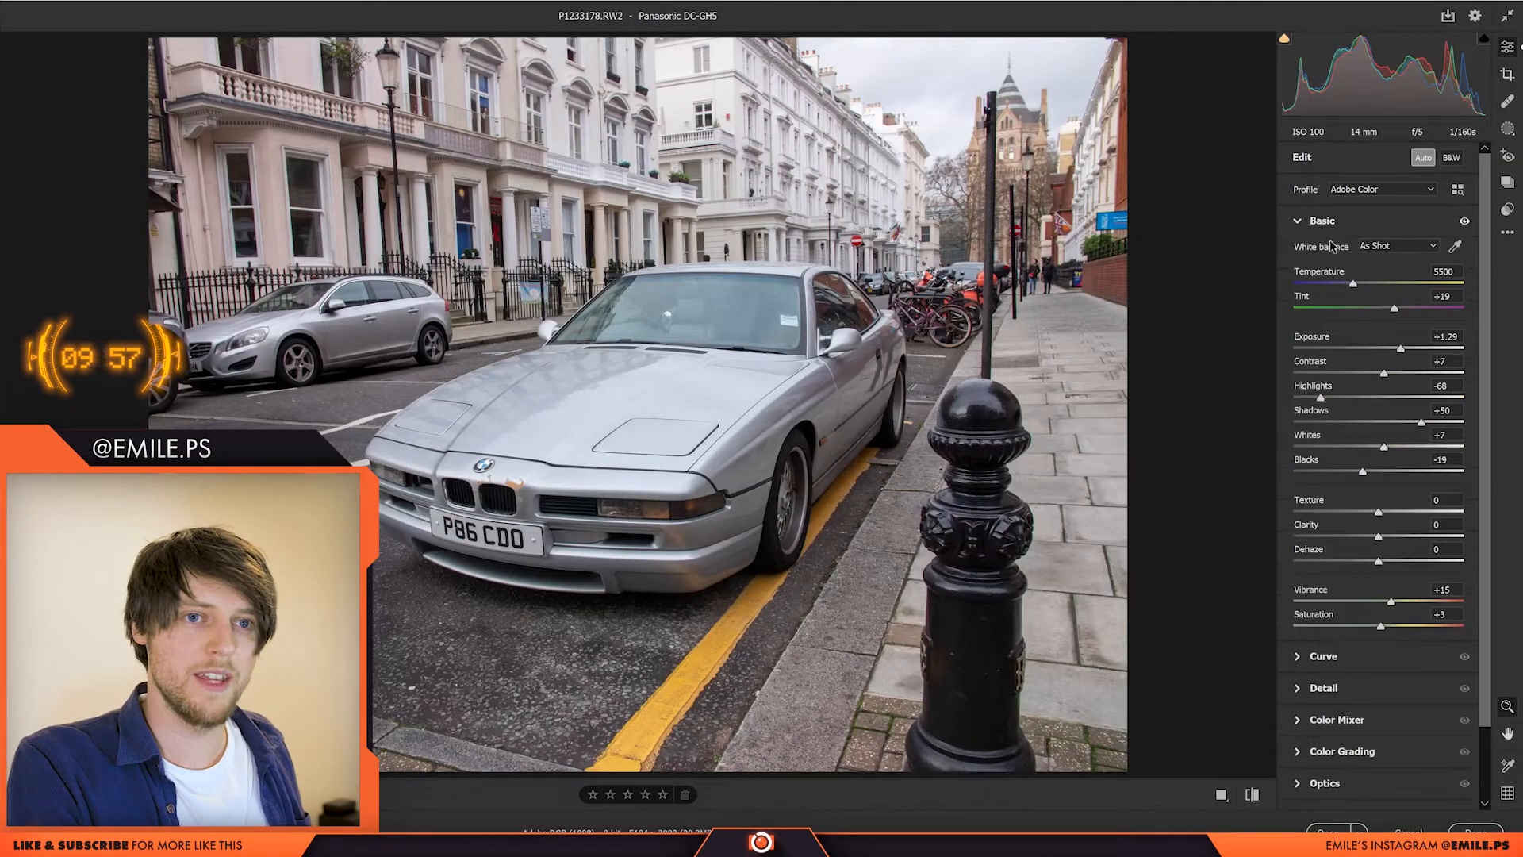
pyautogui.moveTo(1400, 348); pyautogui.dragTo(1305, 400)
pyautogui.moveTo(1421, 421); pyautogui.dragTo(1460, 423)
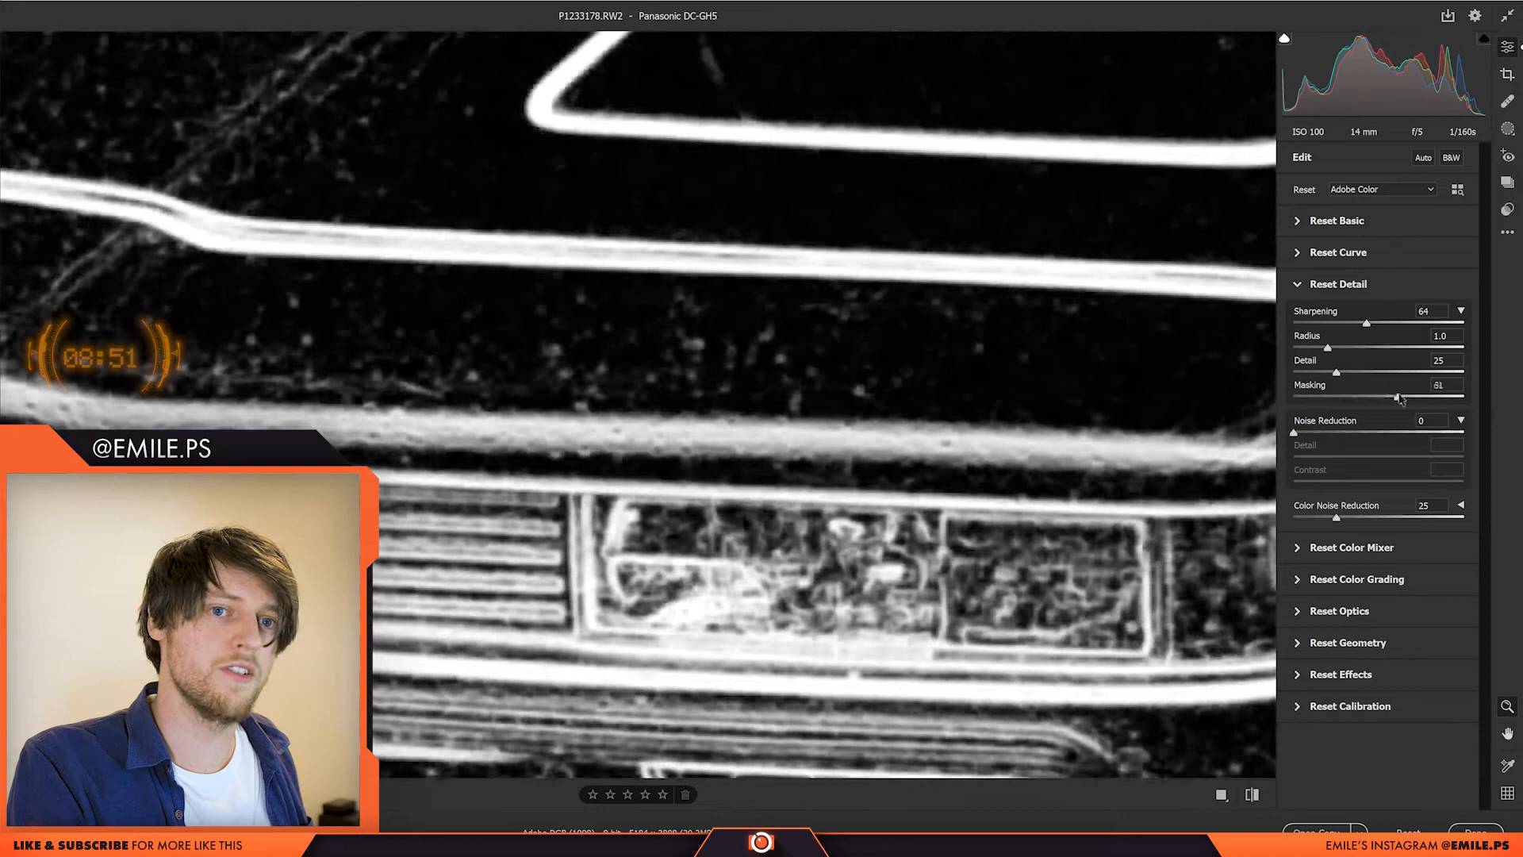
pyautogui.moveTo(1390, 395); pyautogui.dragTo(1420, 396)
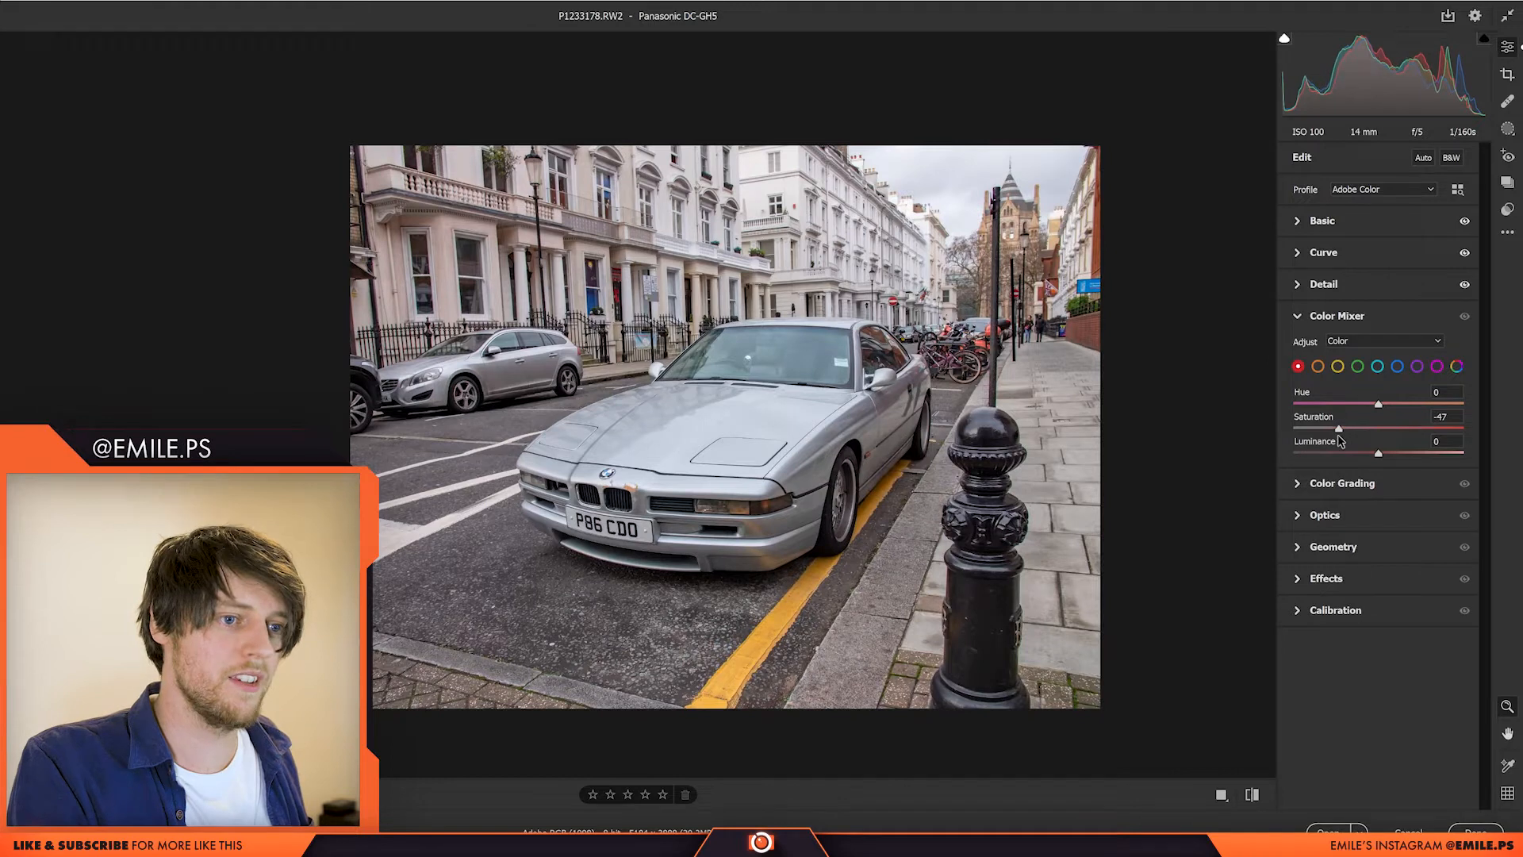
# Fine-tune the reds through blues in the Color Mixer, with yellow hue about -30 and aqua saturation about -11
pyautogui.moveTo(1384, 429); pyautogui.dragTo(1359, 405)
pyautogui.click(1339, 368)
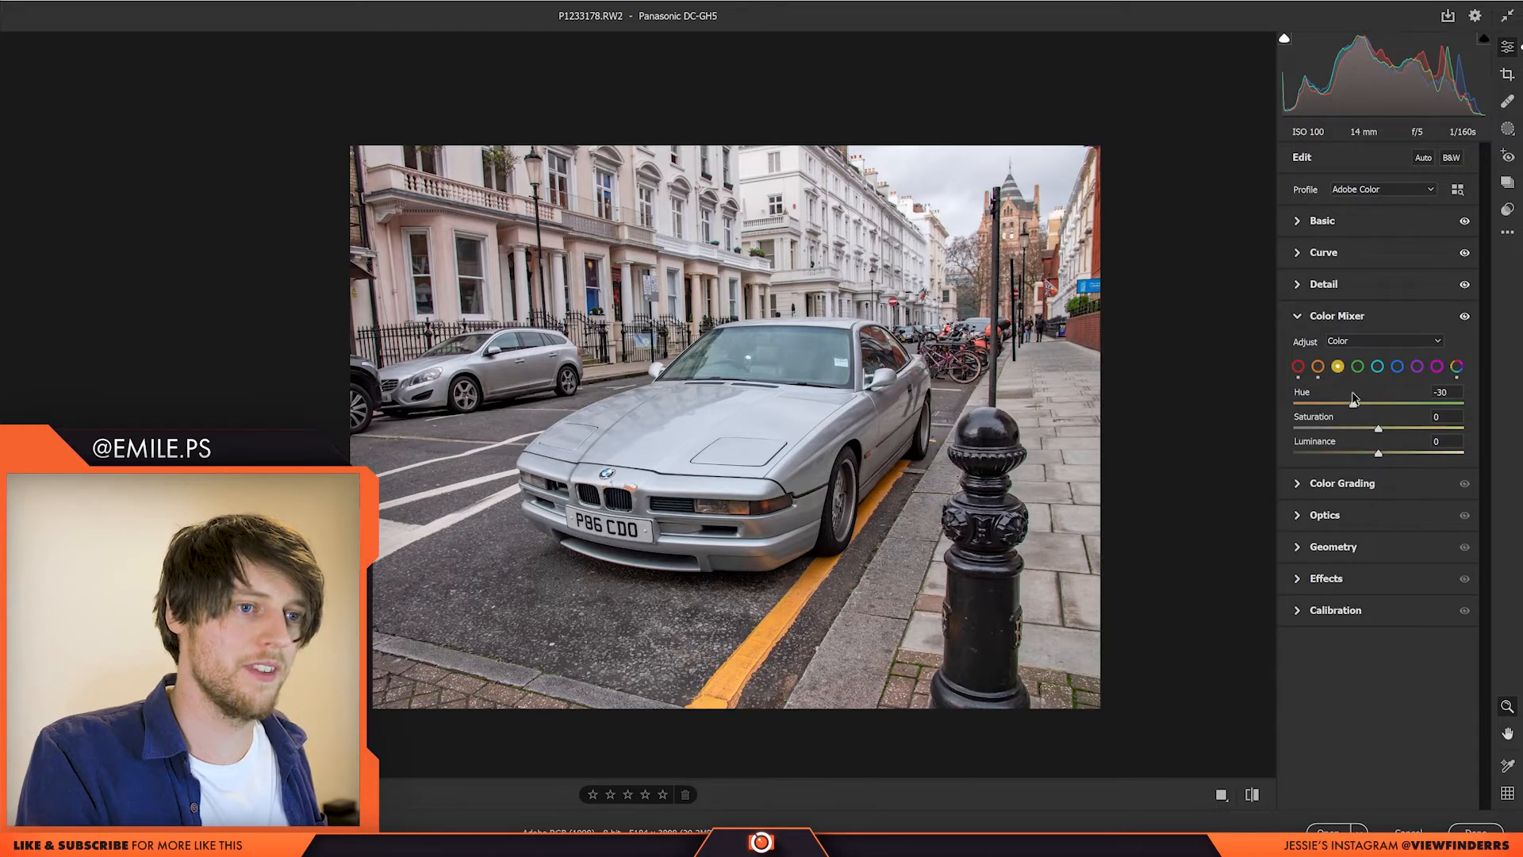
pyautogui.click(1358, 367)
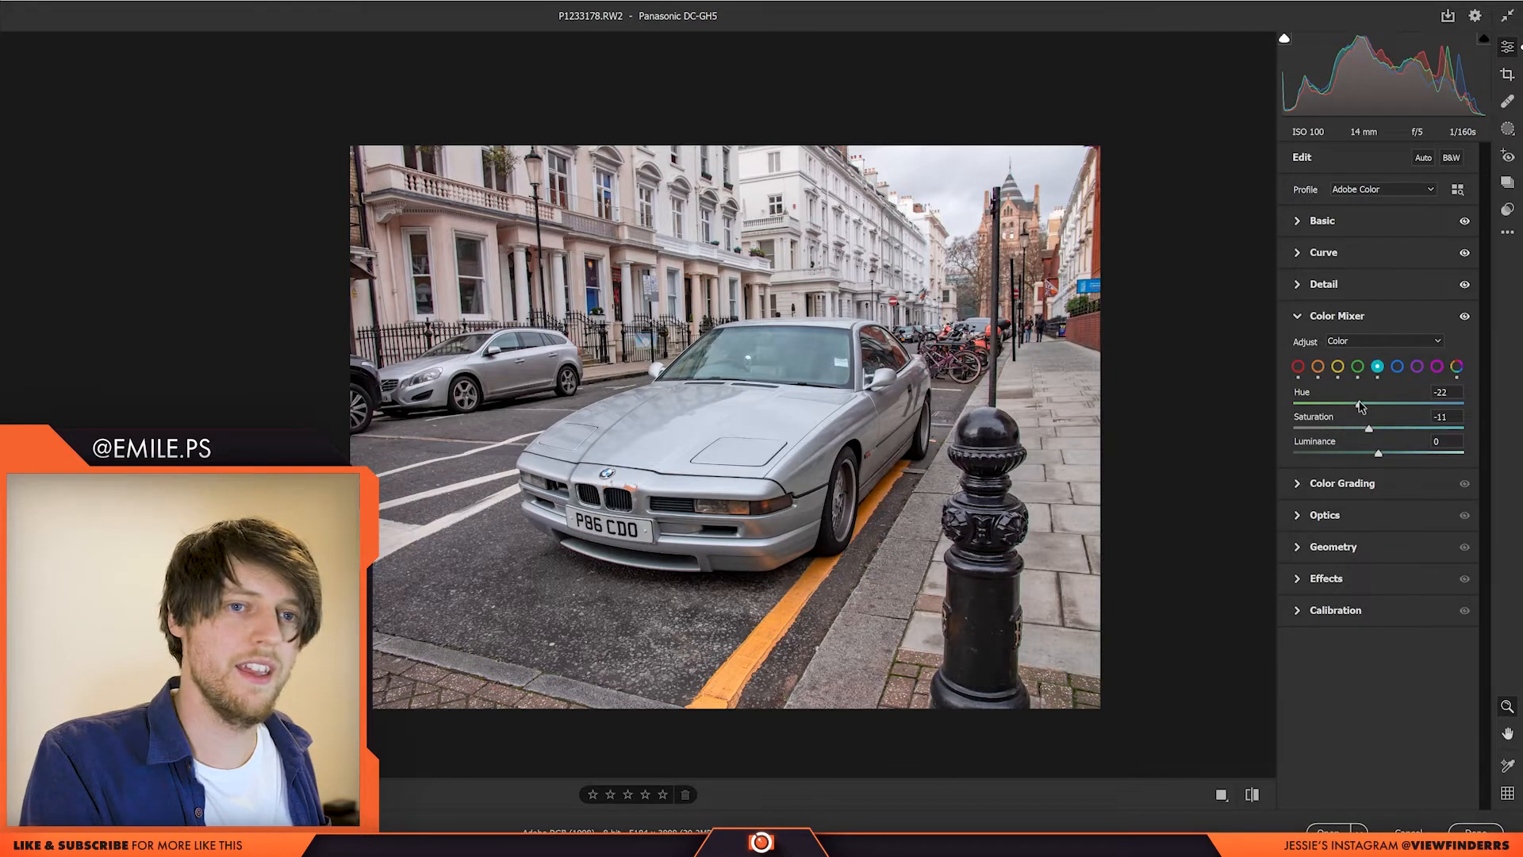
pyautogui.moveTo(1366, 407); pyautogui.dragTo(1380, 443)
pyautogui.click(1397, 368)
pyautogui.moveTo(1379, 404); pyautogui.dragTo(1366, 404)
# Open the developed photo in Photoshop and duplicate the background layer
pyautogui.click(1297, 483)
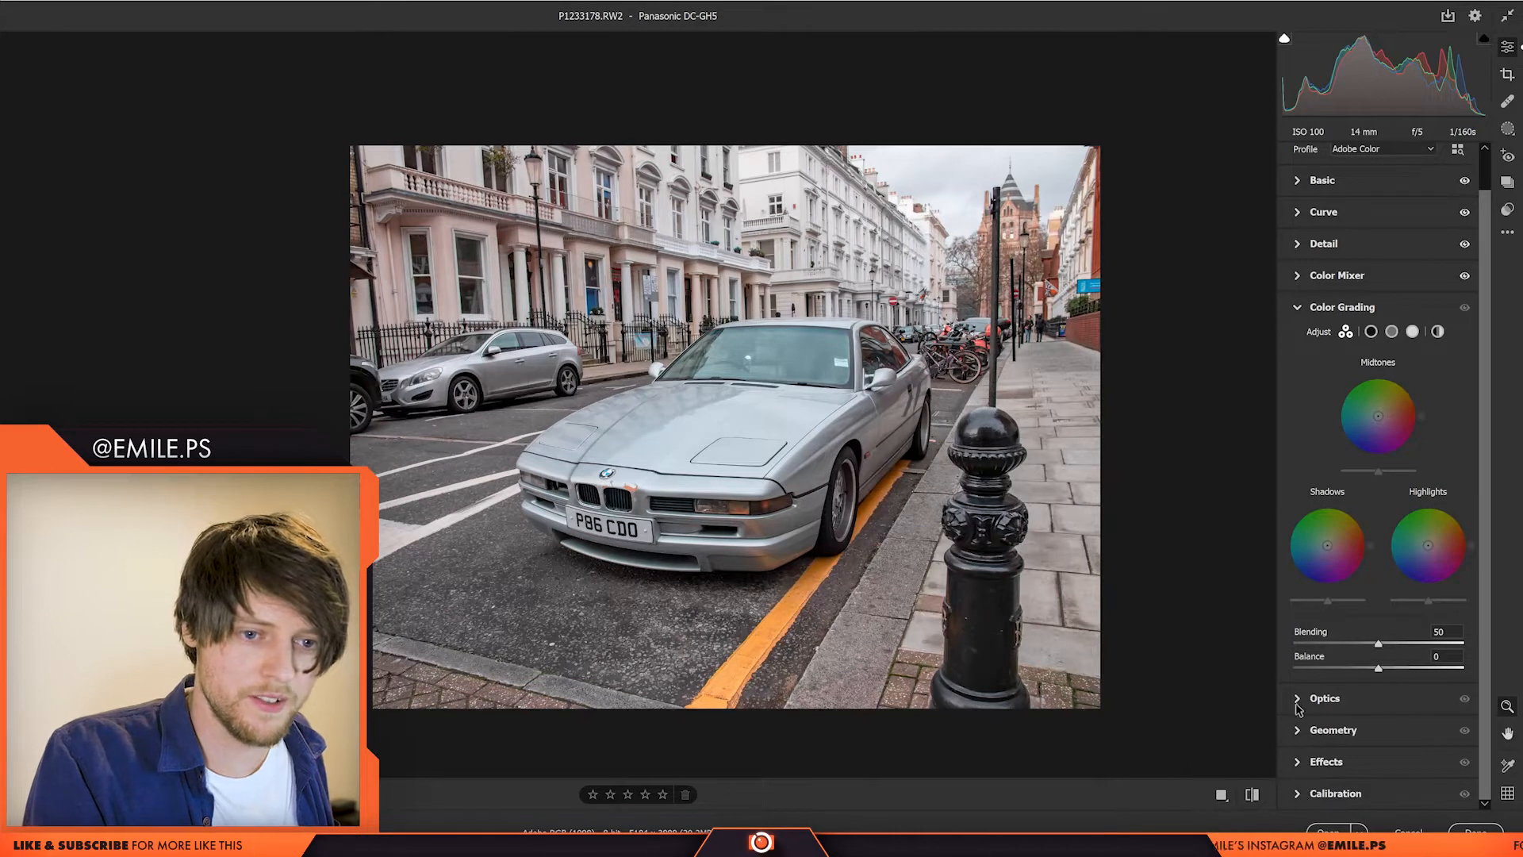
pyautogui.click(1333, 830)
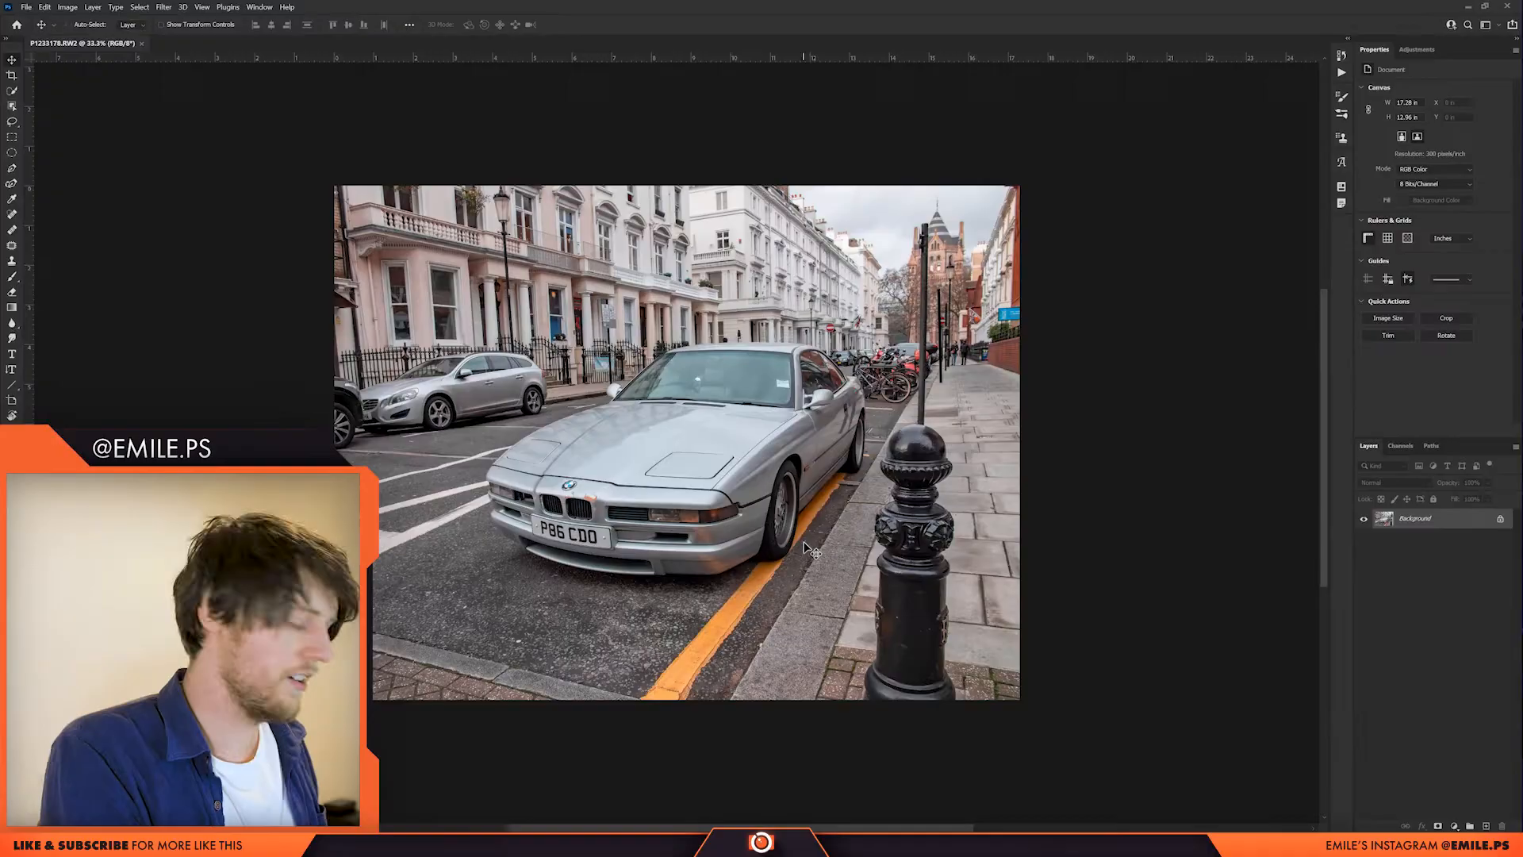
pyautogui.hotkey('ctrl', 'j')
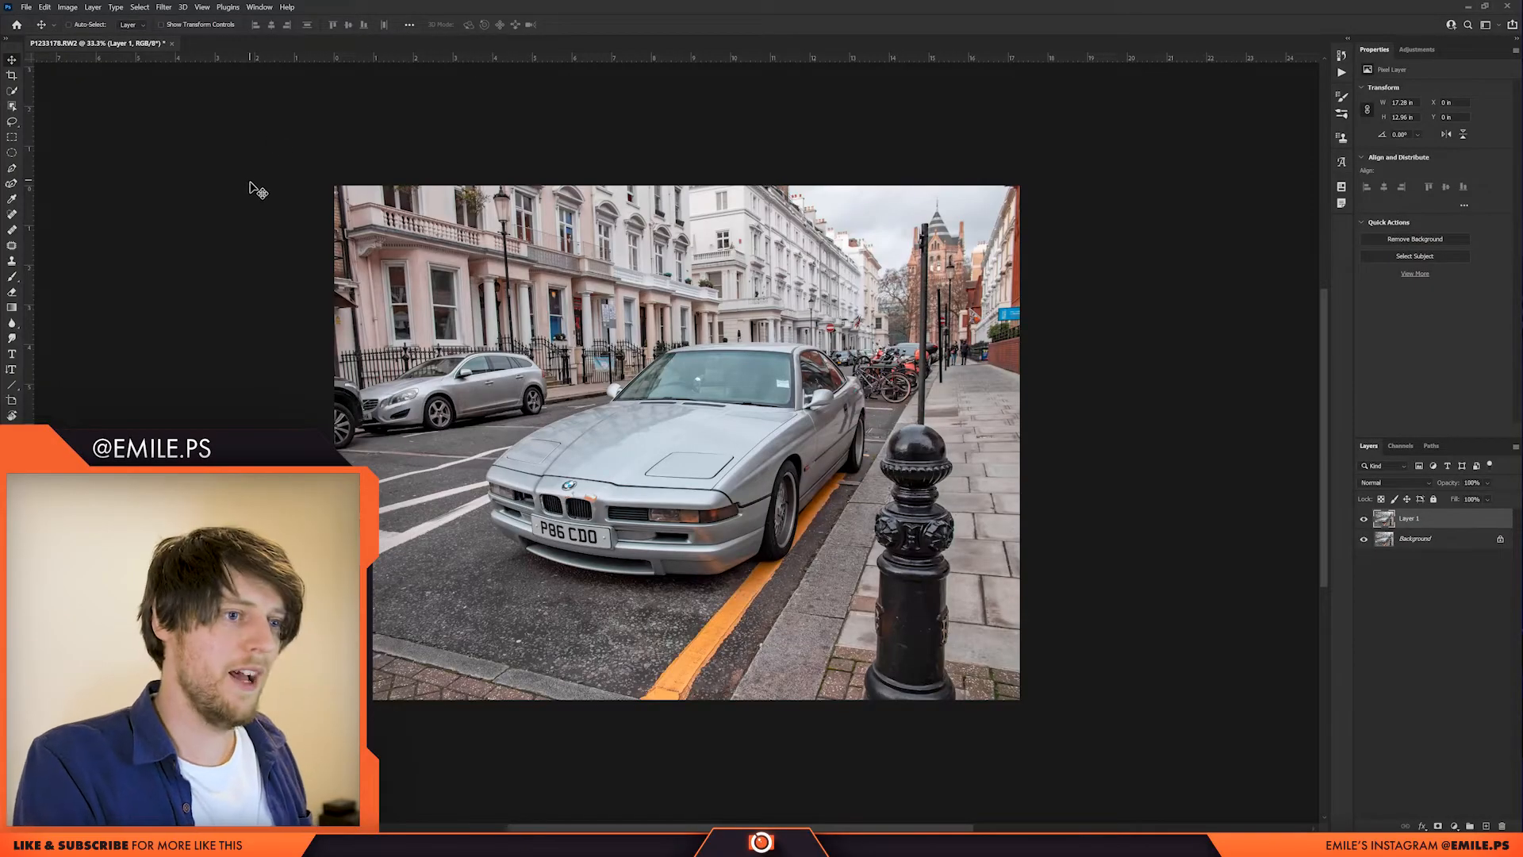
# Crop the photo to a 4:5 portrait frame around the silver car
pyautogui.press('c')
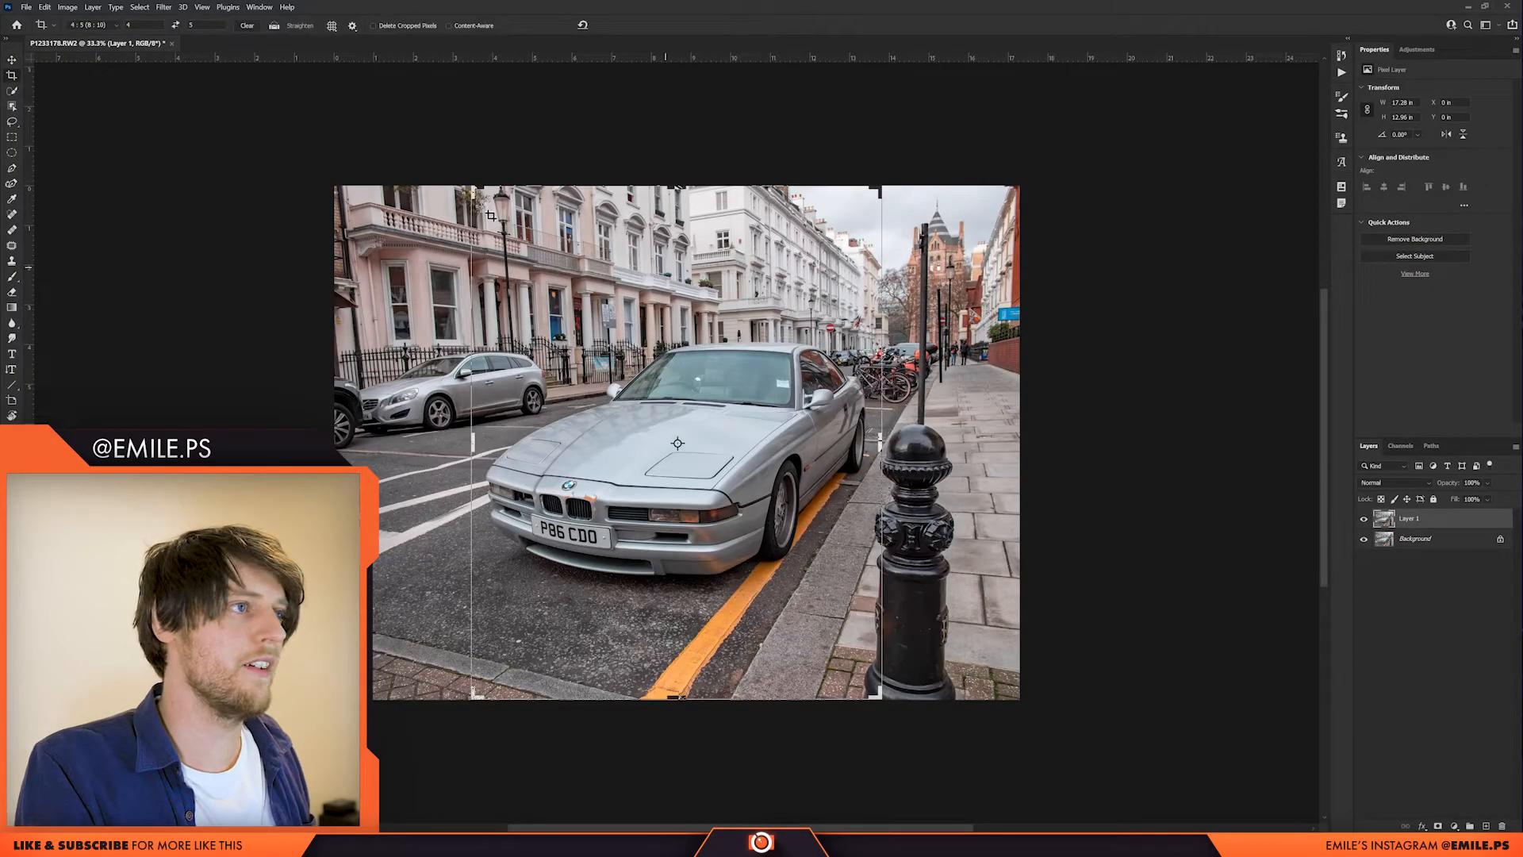
pyautogui.moveTo(654, 544); pyautogui.dragTo(655, 544)
pyautogui.press('Return')
# Add a brightening Curves adjustment layer with a midpoint at input 103, output 148, and invert its mask to black
pyautogui.scroll(3, 653, 544)
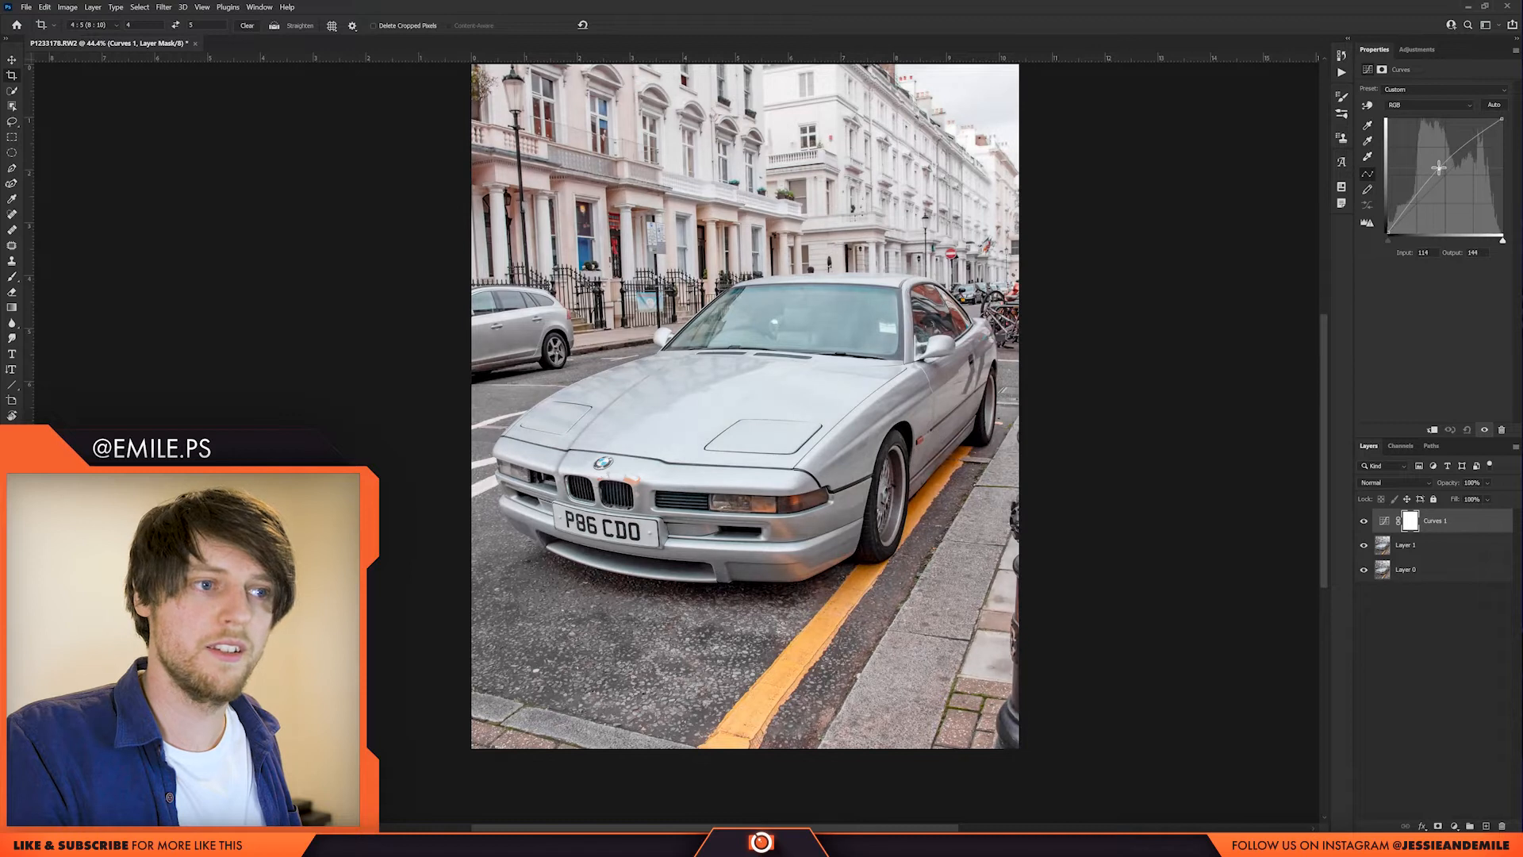
pyautogui.moveTo(1439, 170); pyautogui.dragTo(1438, 161)
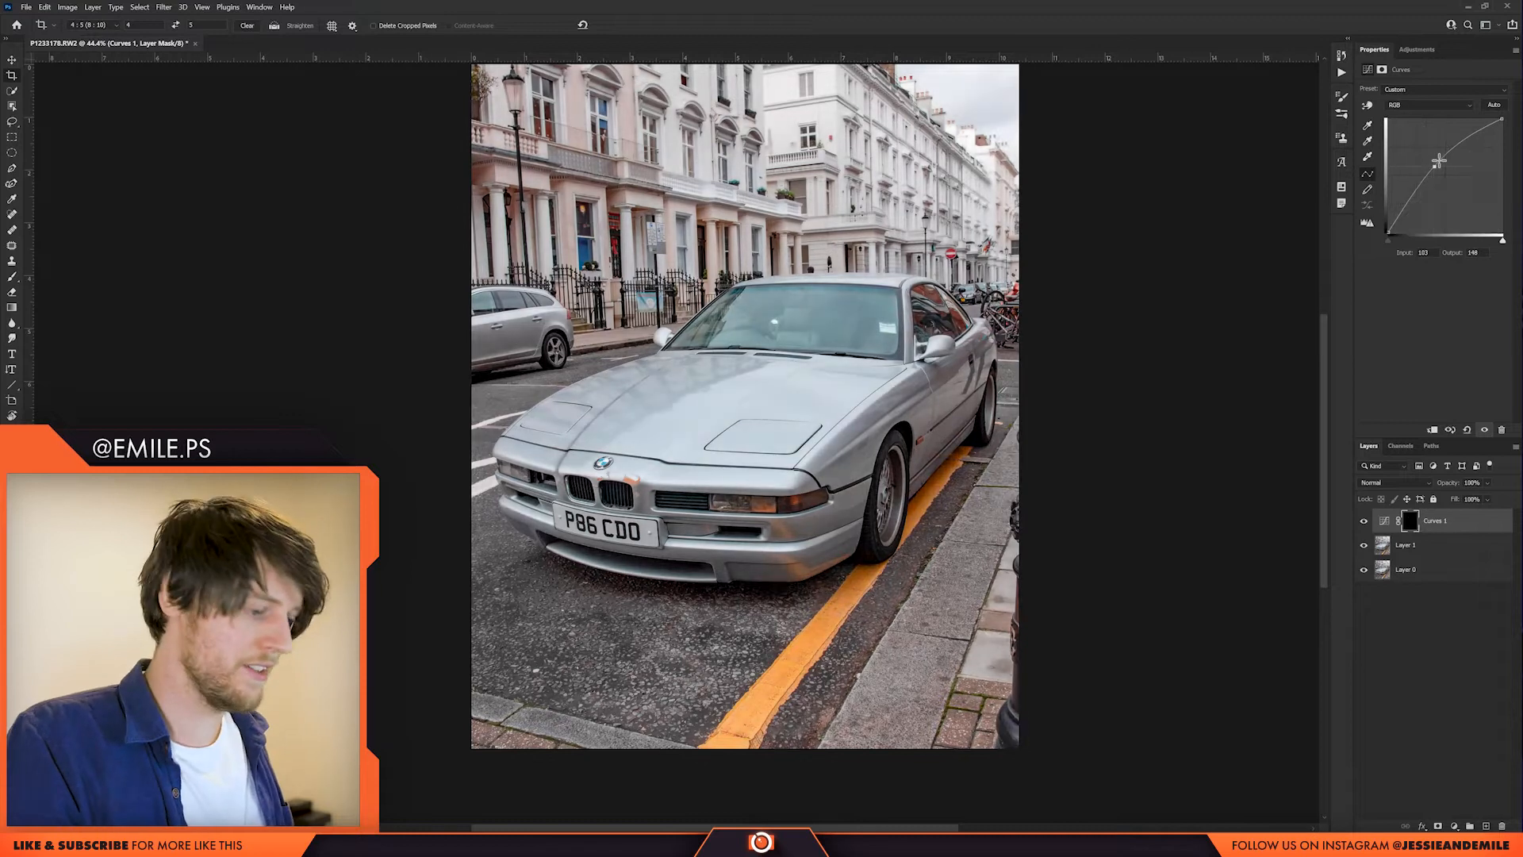
# Paint on the Curves mask with a low-flow brush to brighten highlights on the car's hood and front end
pyautogui.press('b')
pyautogui.scroll(3, 1147, 267)
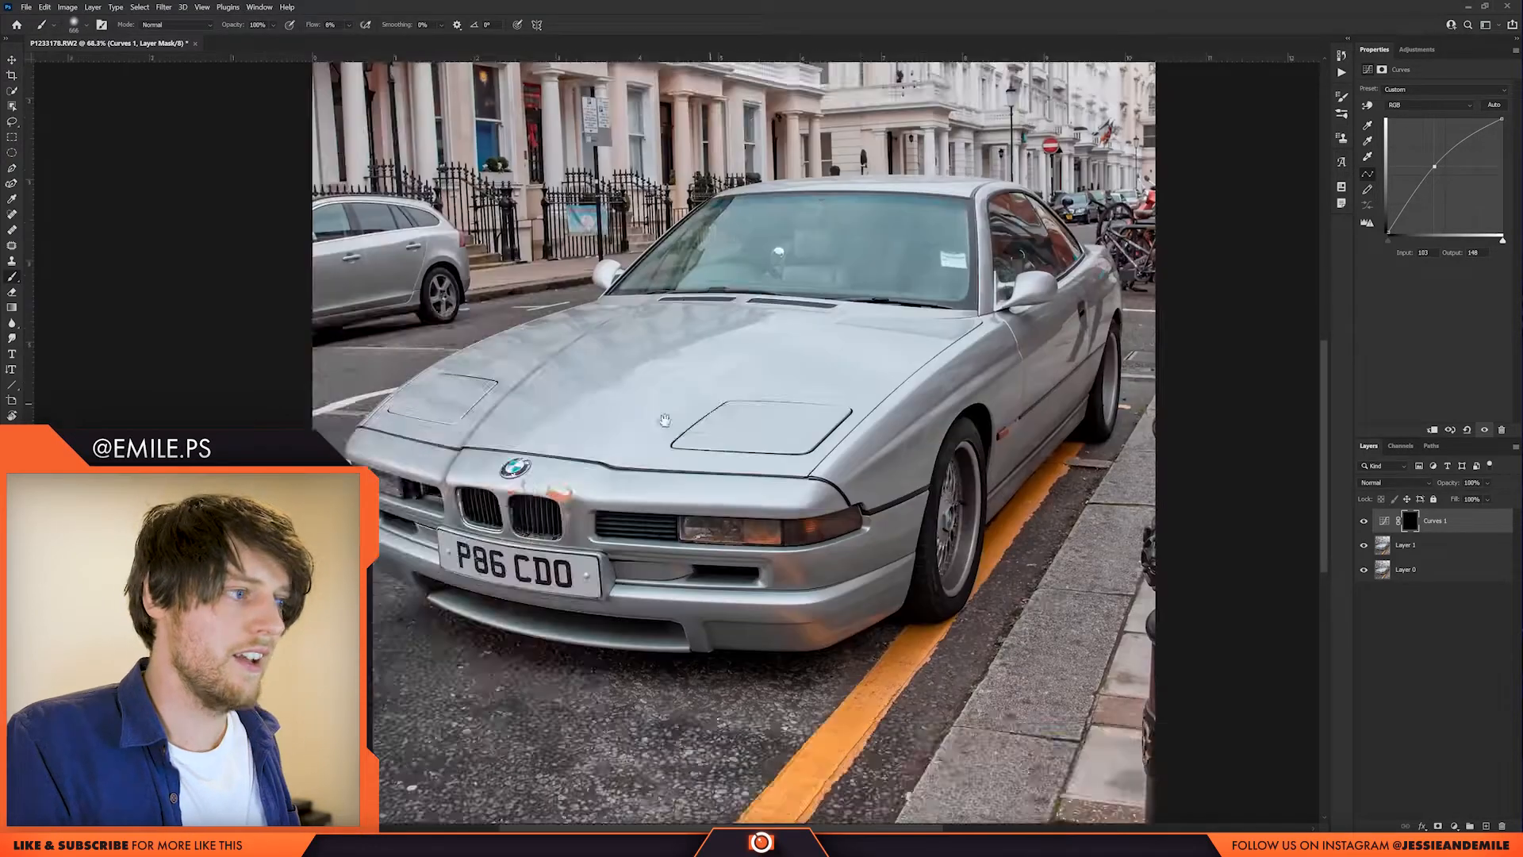
pyautogui.moveTo(529, 537)
pyautogui.mouseDown()
pyautogui.moveTo(468, 537)
pyautogui.moveTo(481, 543)
pyautogui.mouseUp()
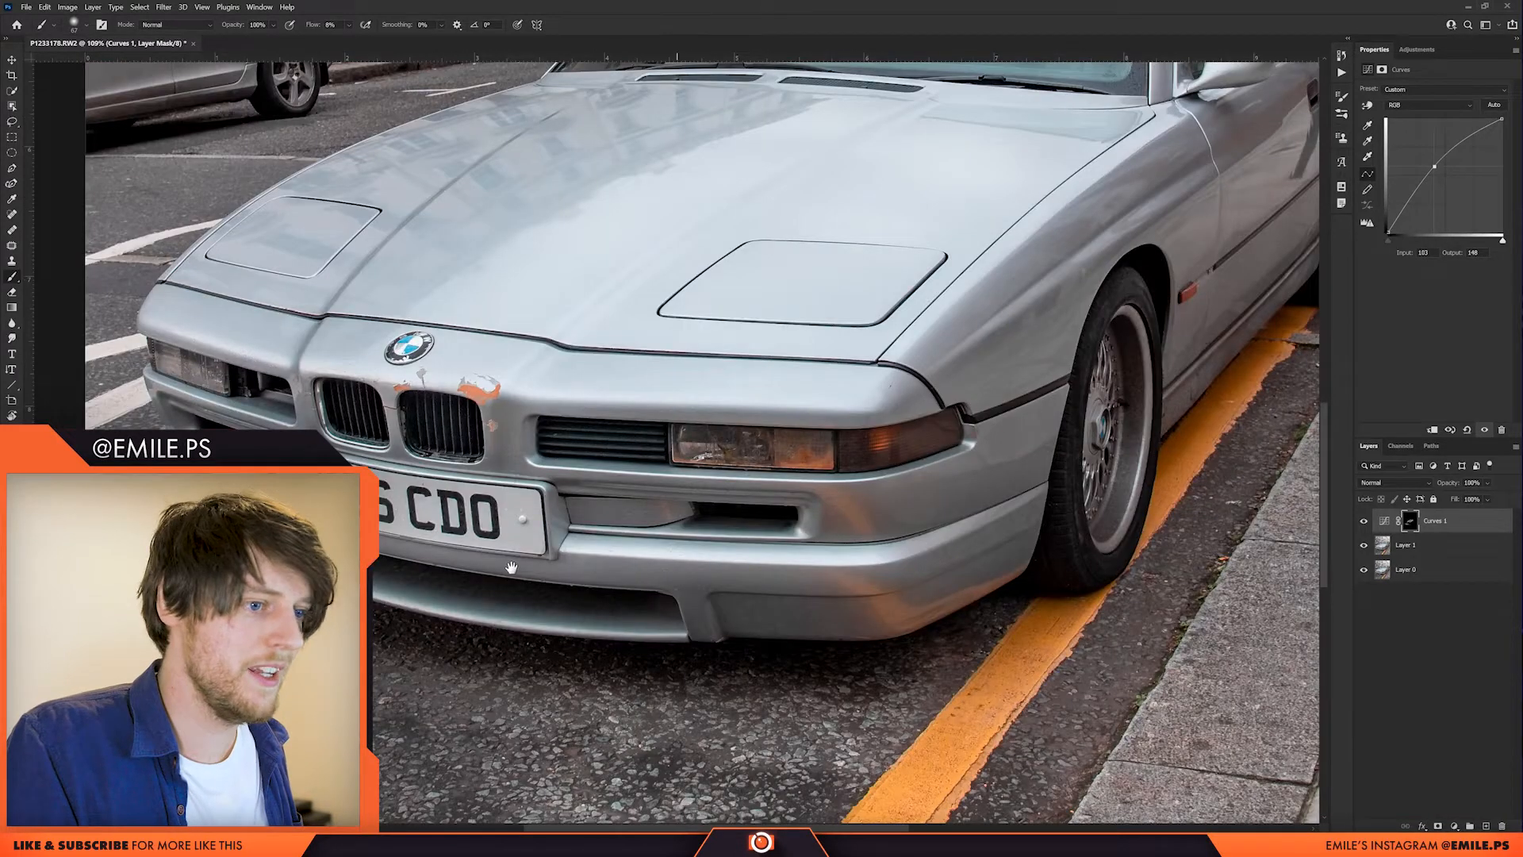
pyautogui.moveTo(510, 568); pyautogui.dragTo(576, 460)
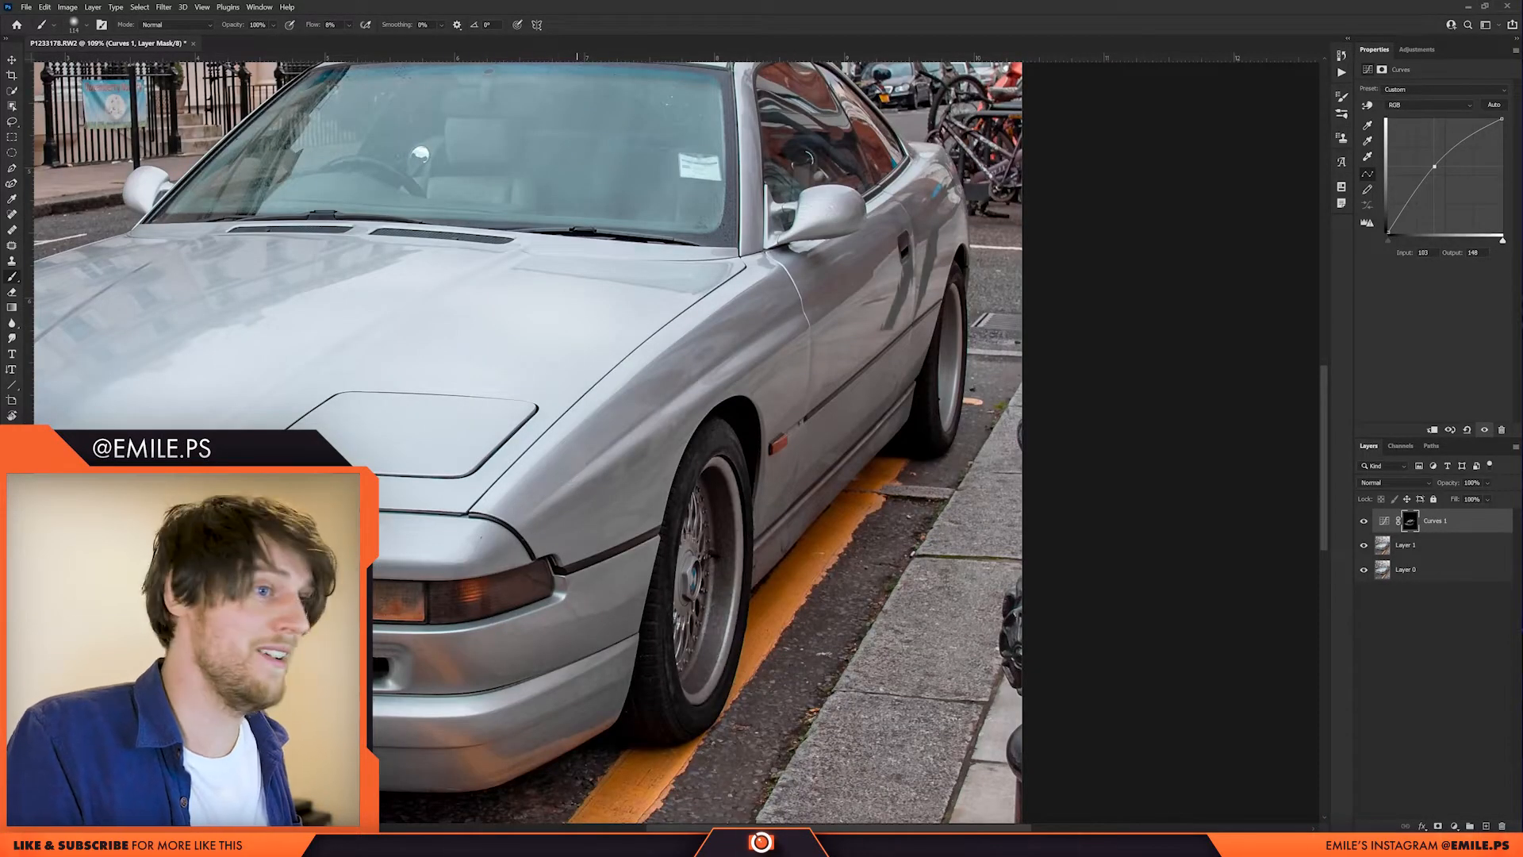
# Paint on the brightening mask over the car's side panels and wheels, adjusting the brush size to fit
pyautogui.scroll(-1, 560, 464)
pyautogui.moveTo(732, 378); pyautogui.dragTo(498, 501)
pyautogui.keyDown('alt'); pyautogui.rightClick(618, 485); pyautogui.keyUp('alt')
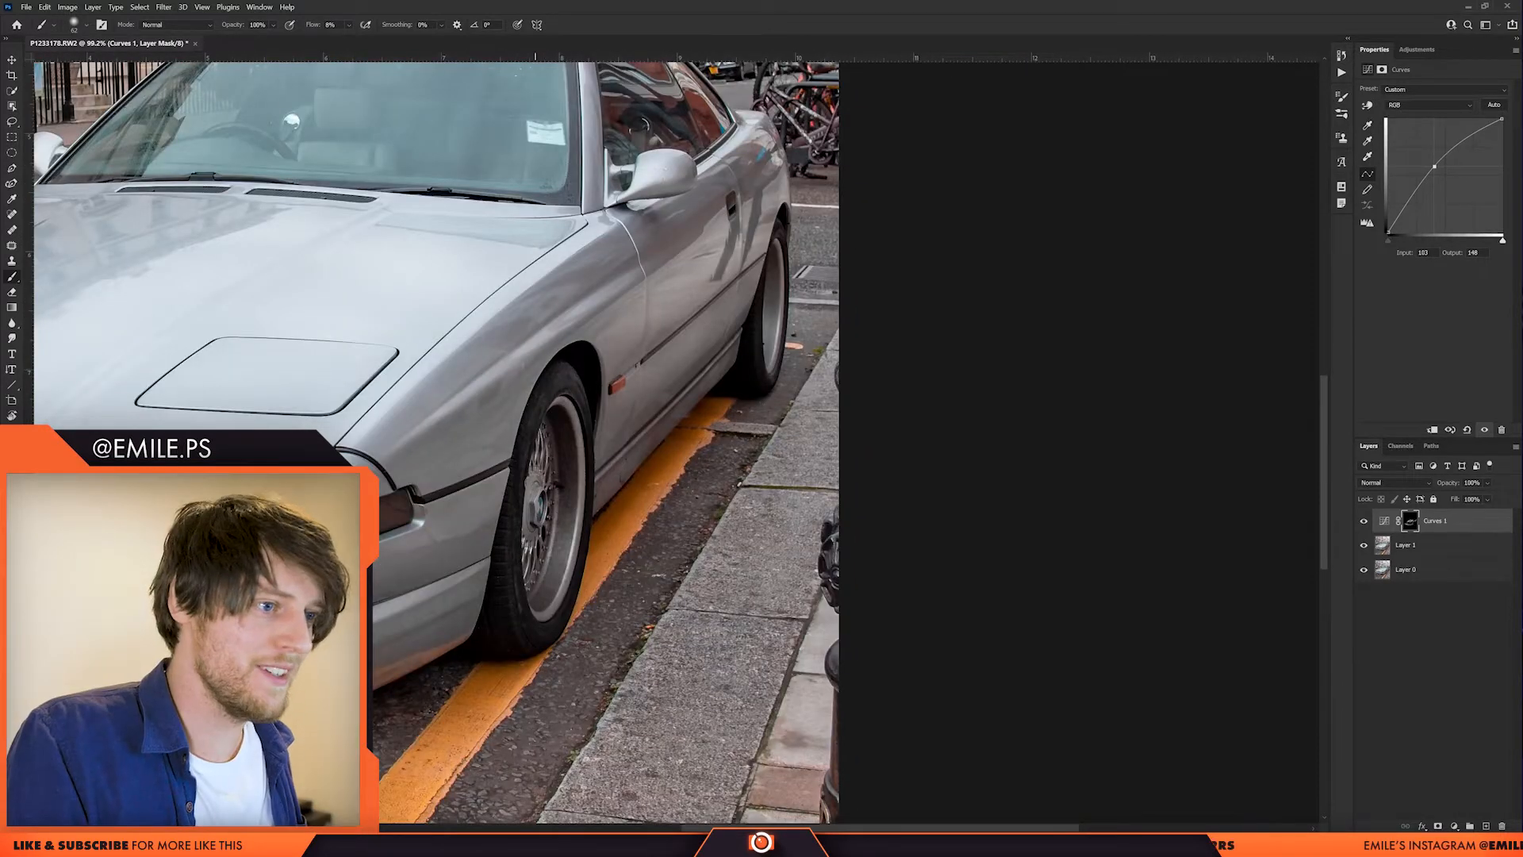
pyautogui.scroll(2, 512, 484)
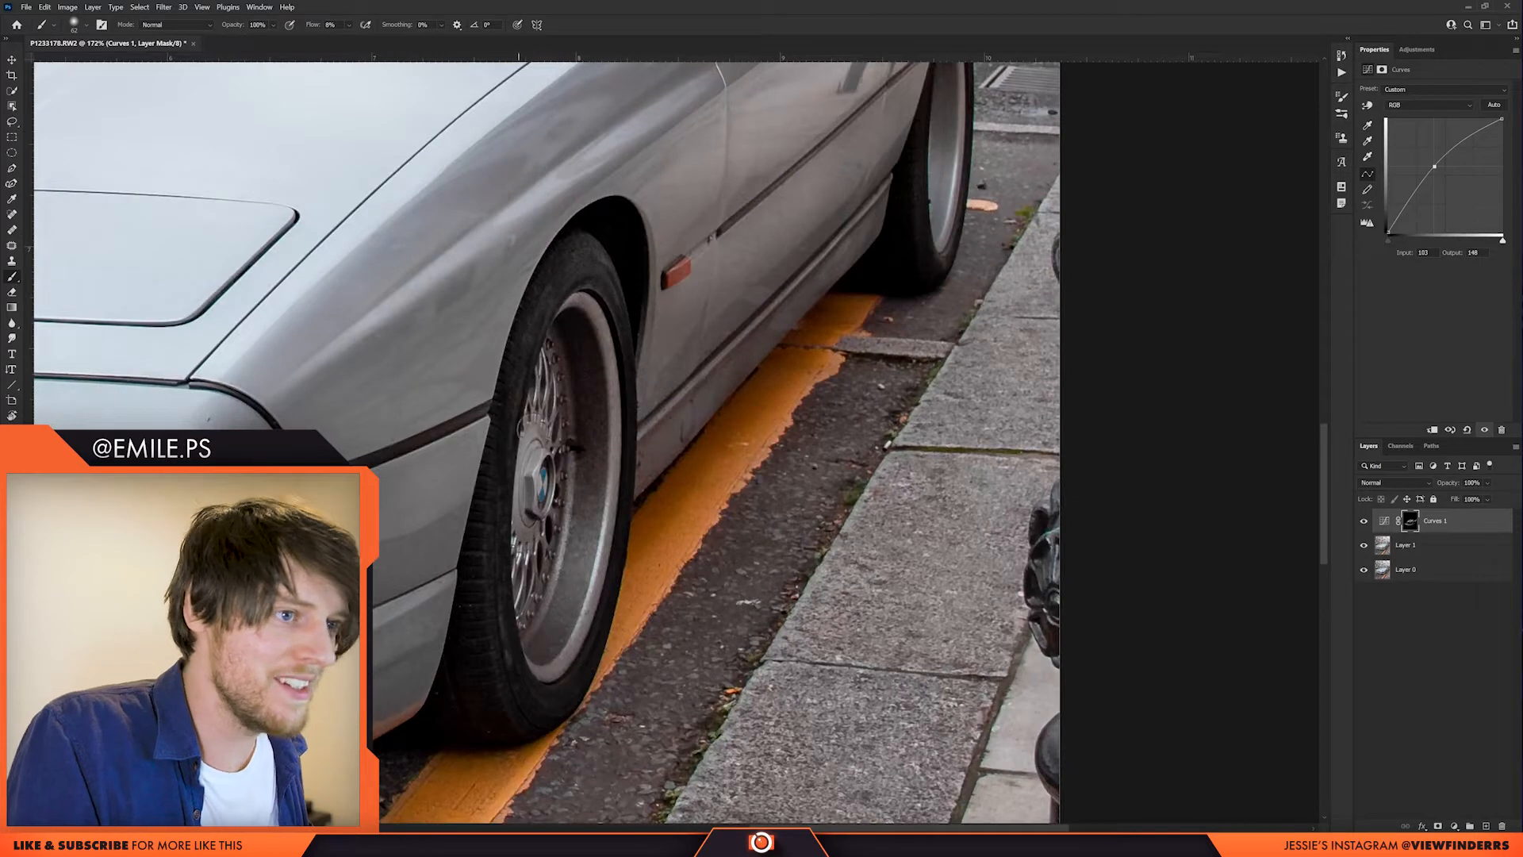
pyautogui.moveTo(756, 308); pyautogui.dragTo(482, 562)
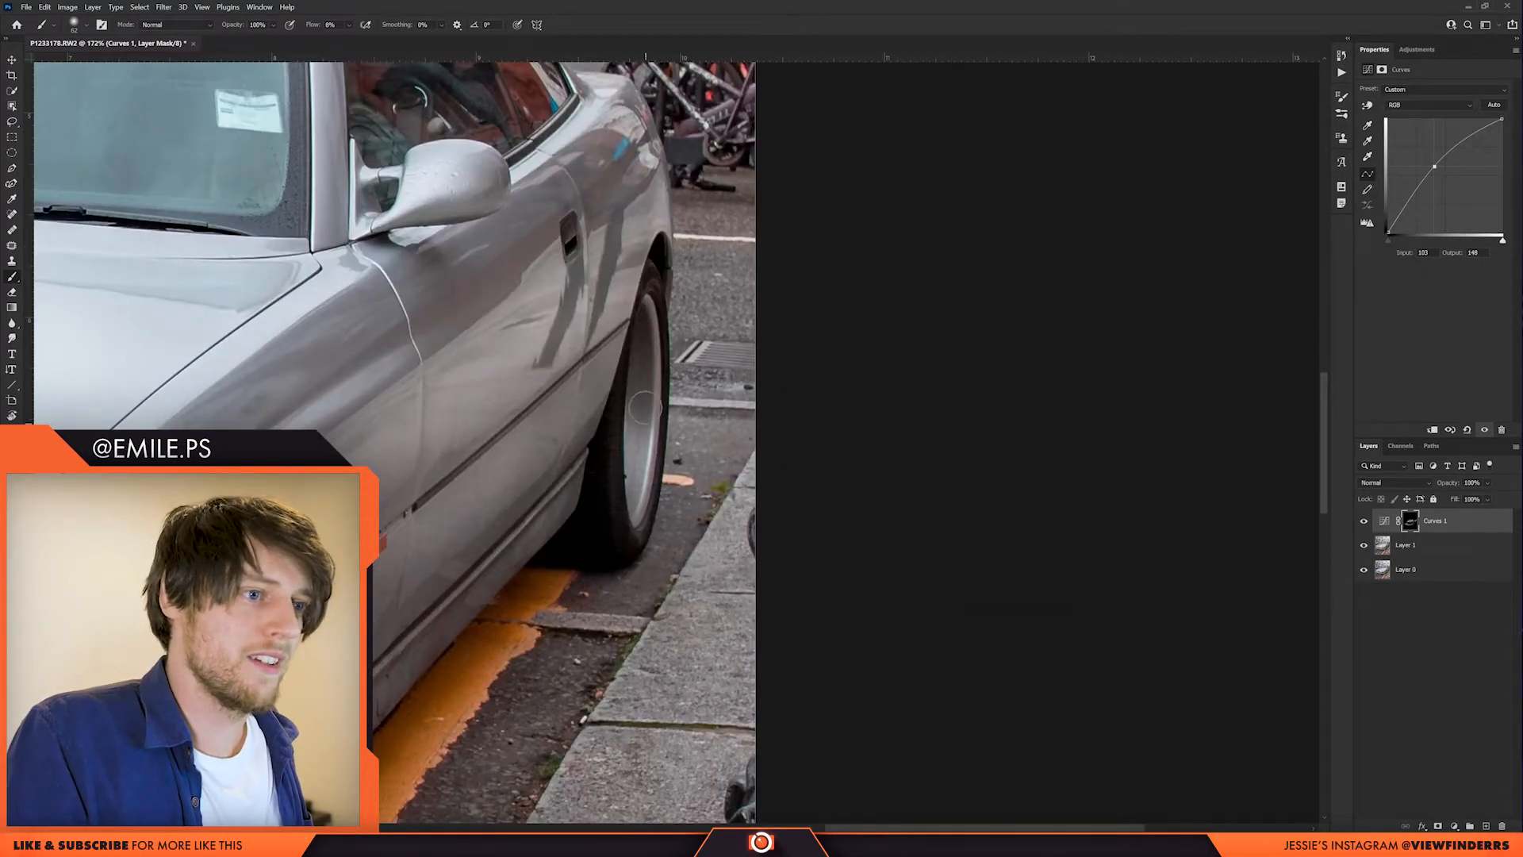
pyautogui.scroll(-1, 625, 456)
pyautogui.moveTo(440, 522); pyautogui.dragTo(513, 603)
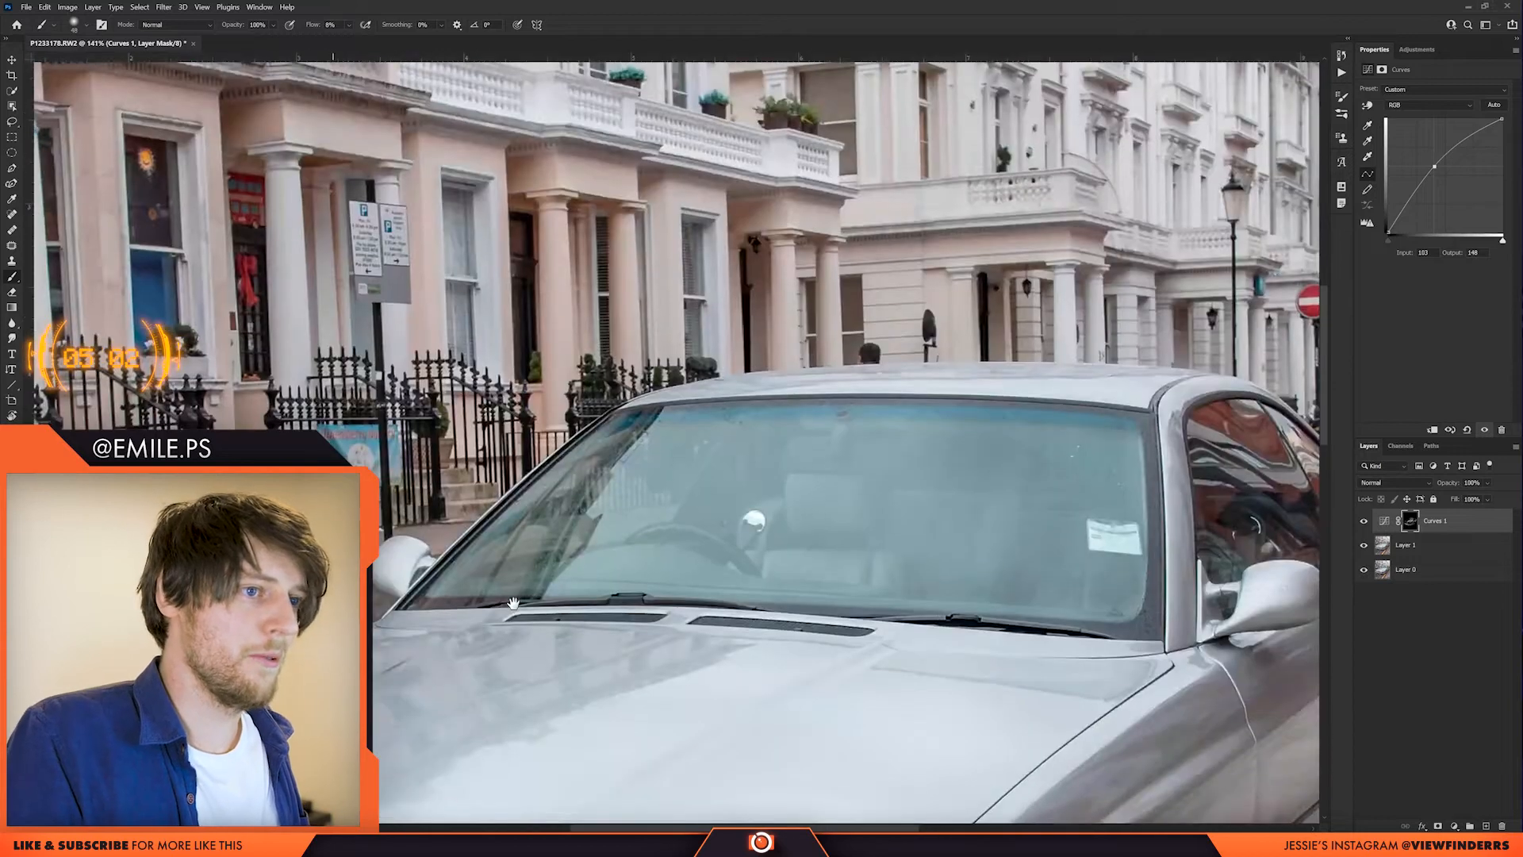
# Paint brightening around the windshield with a resized brush, then strengthen the effect by raising the curve's midpoint
pyautogui.scroll(2, 400, 576)
pyautogui.keyDown('alt'); pyautogui.rightClick(395, 568); pyautogui.keyUp('alt')
pyautogui.moveTo(674, 531); pyautogui.dragTo(487, 505)
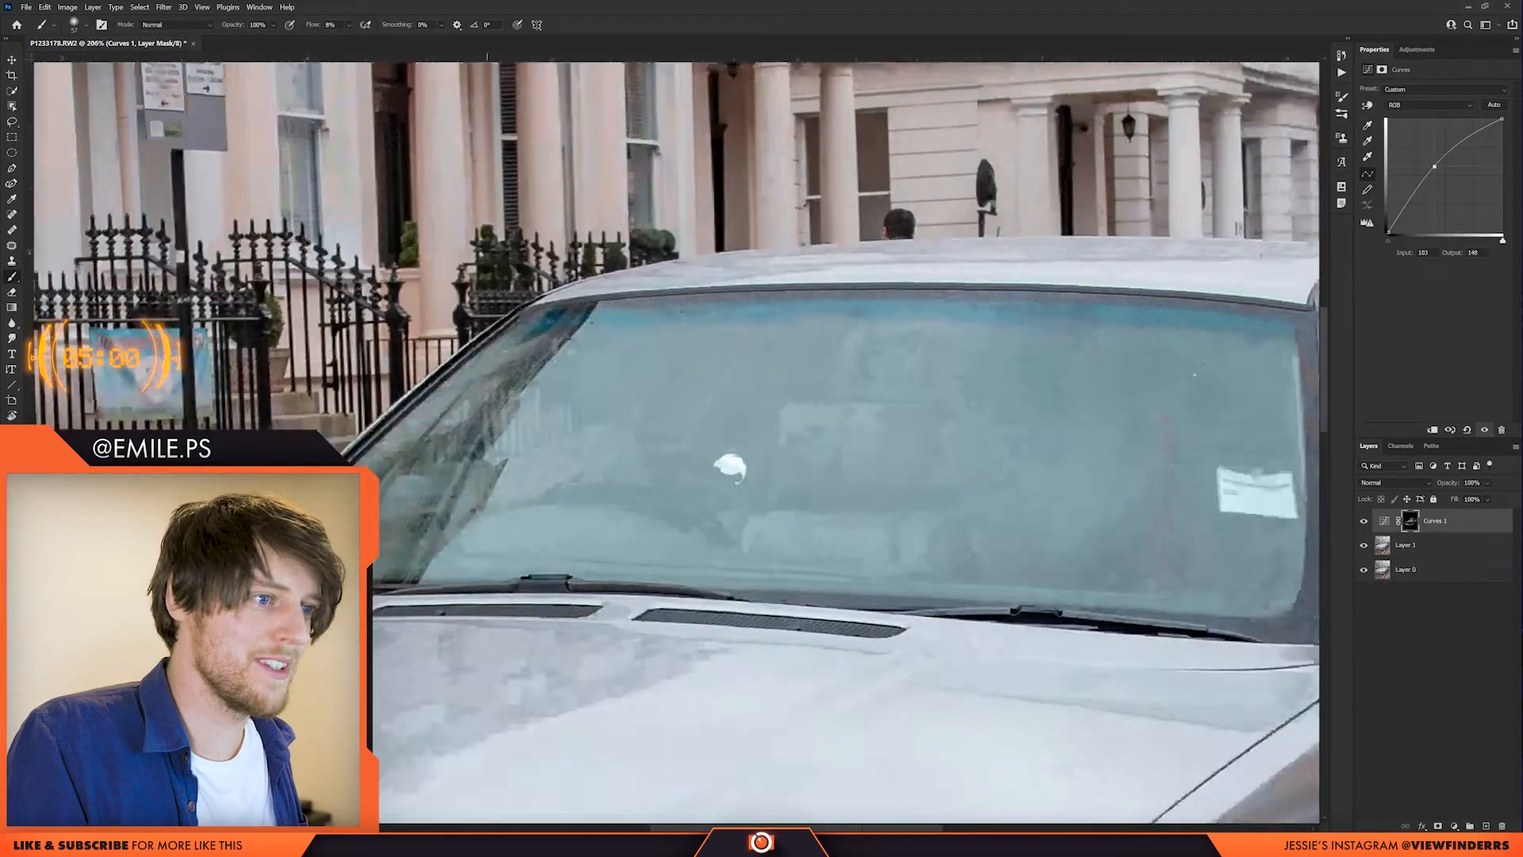
pyautogui.hotkey('ctrl', '0')
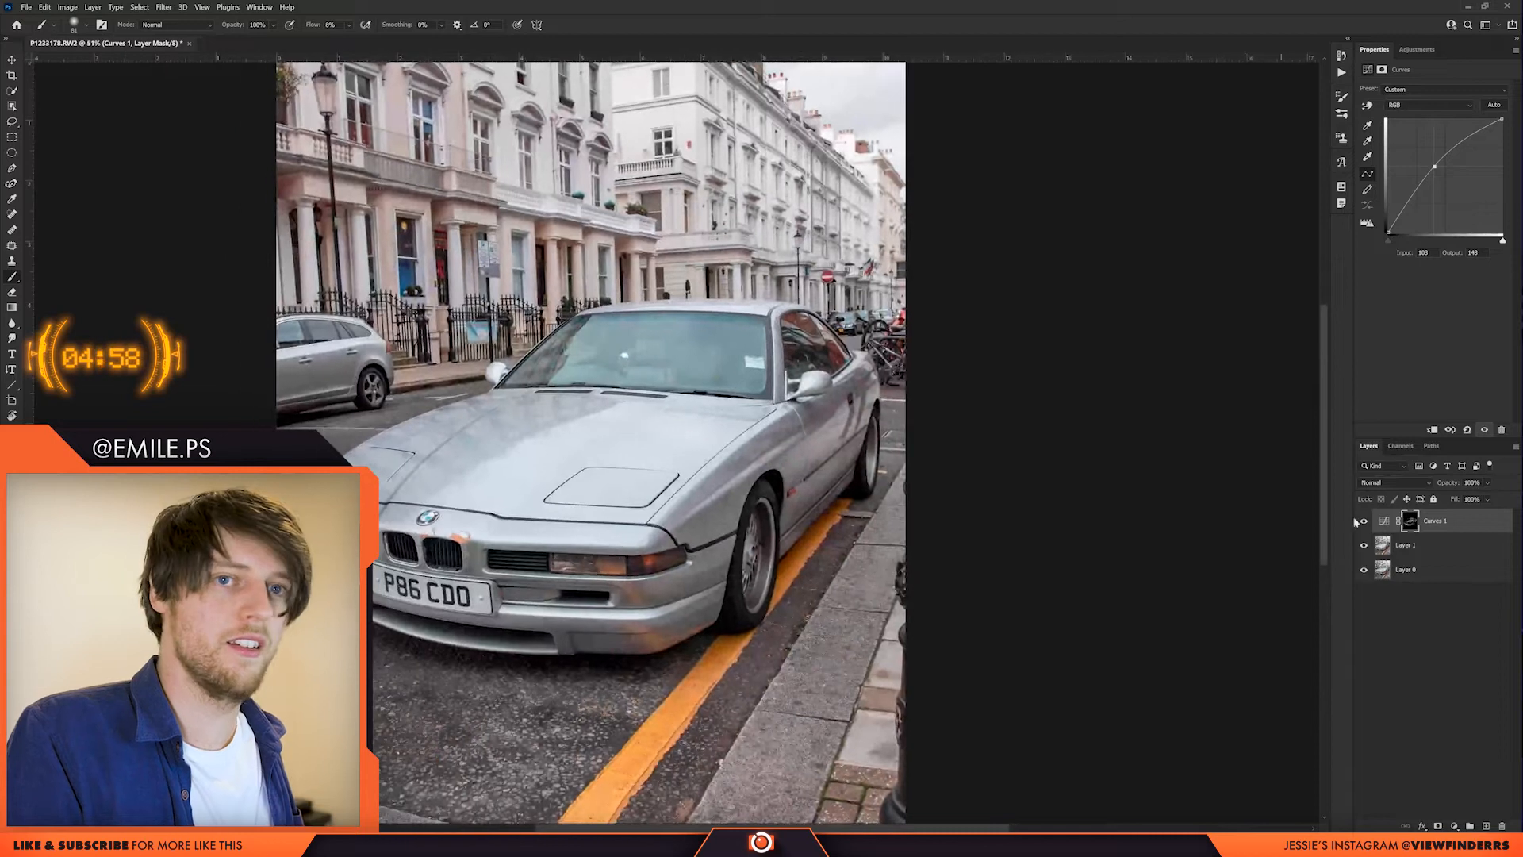
pyautogui.moveTo(1435, 167); pyautogui.dragTo(1433, 161)
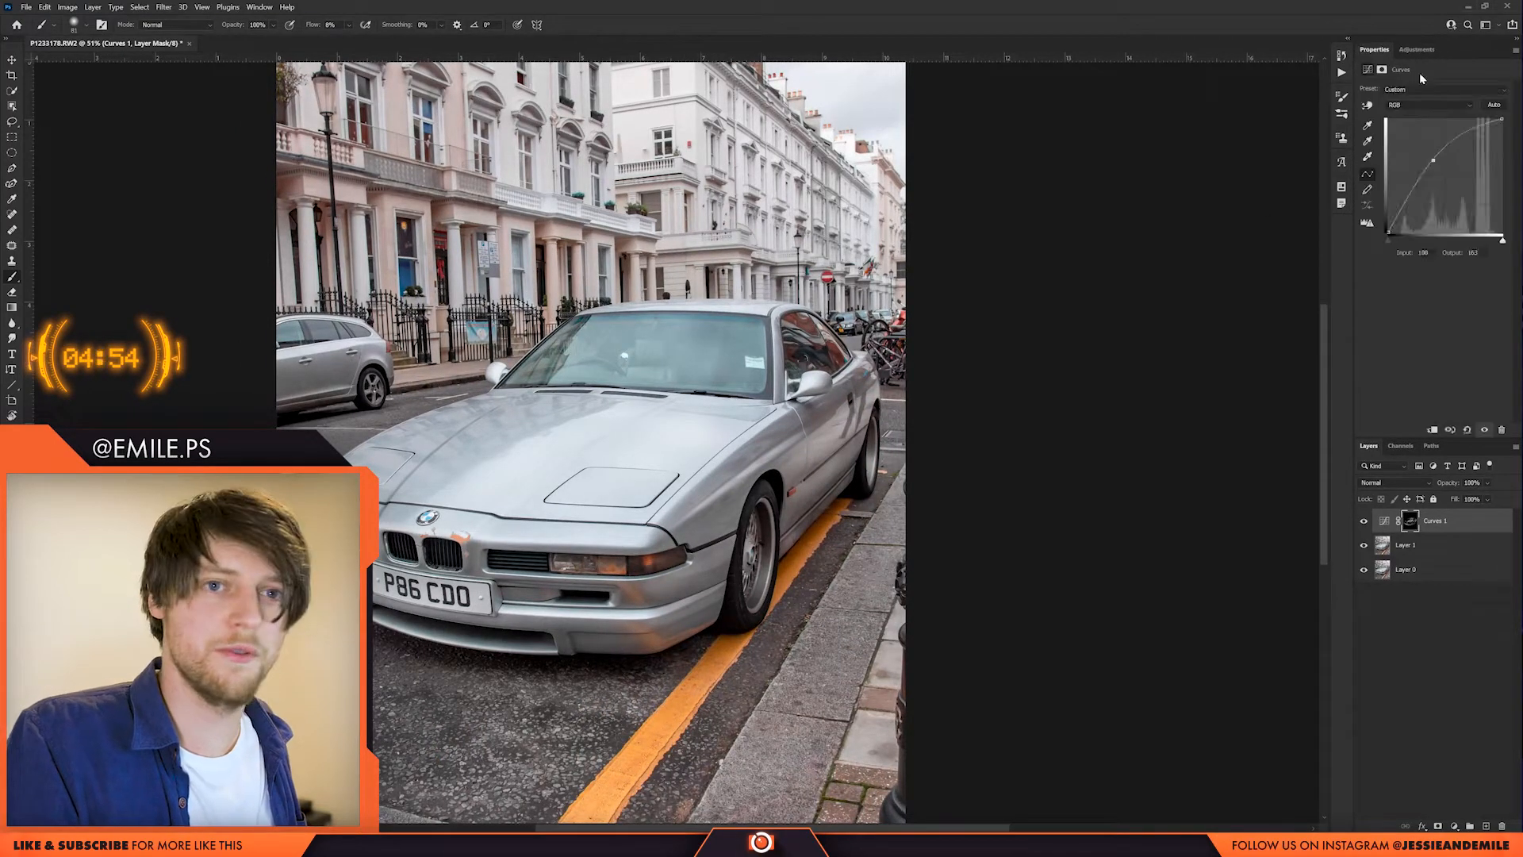
# Add a second Curves layer that darkens the midtones at input 147, output 87, and invert its mask to black
pyautogui.hotkey('ctrl', 'm')
pyautogui.moveTo(1443, 180); pyautogui.dragTo(1453, 195)
pyautogui.hotkey('ctrl', 'i')
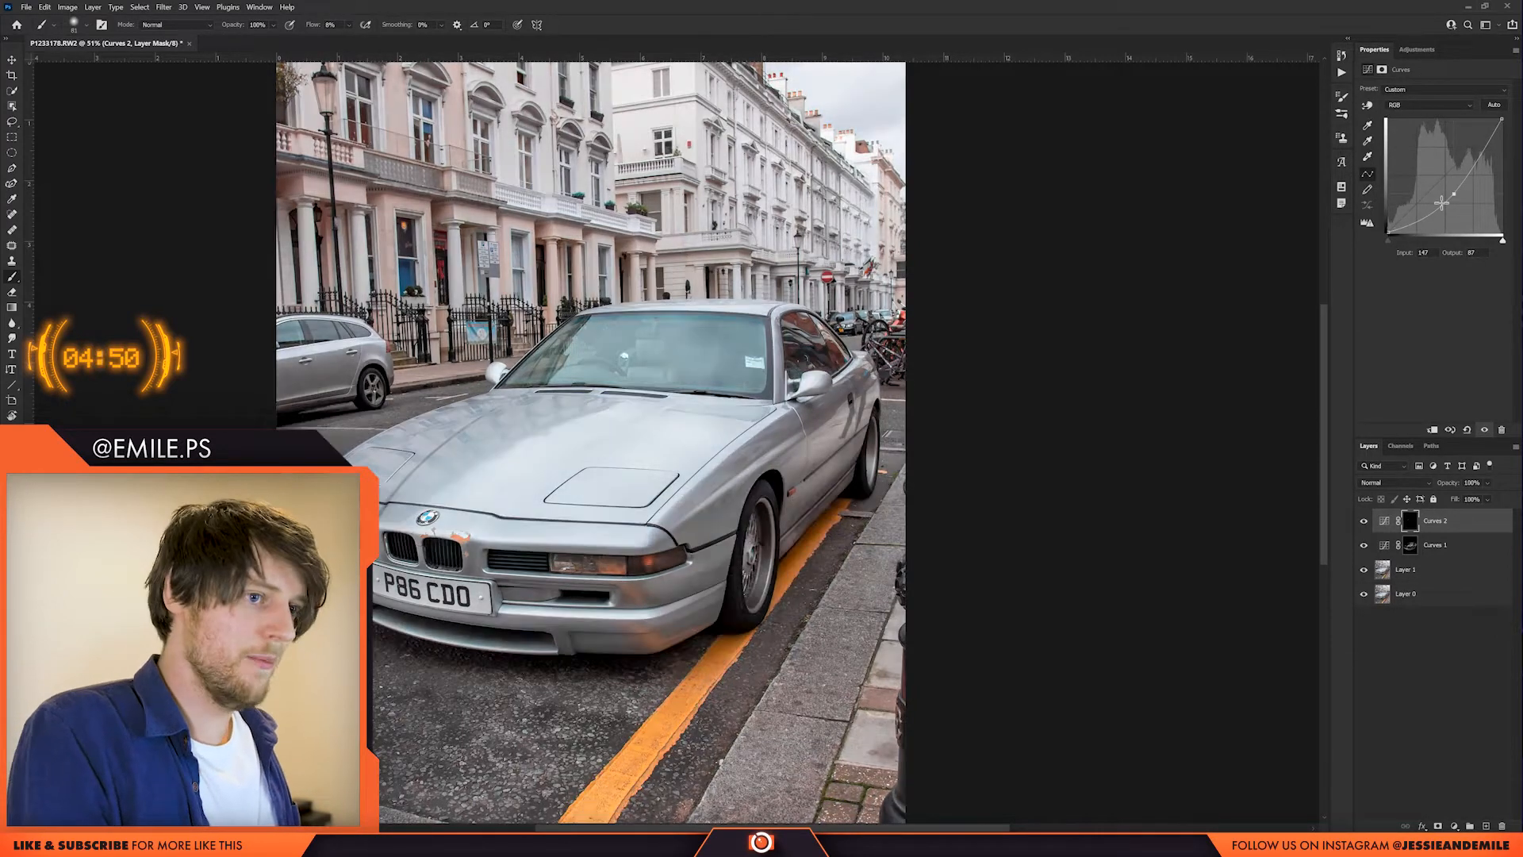
# Paint on the darkening Curves mask over the shadowed contours of the car's front bumper and grille area
pyautogui.scroll(5, 503, 480)
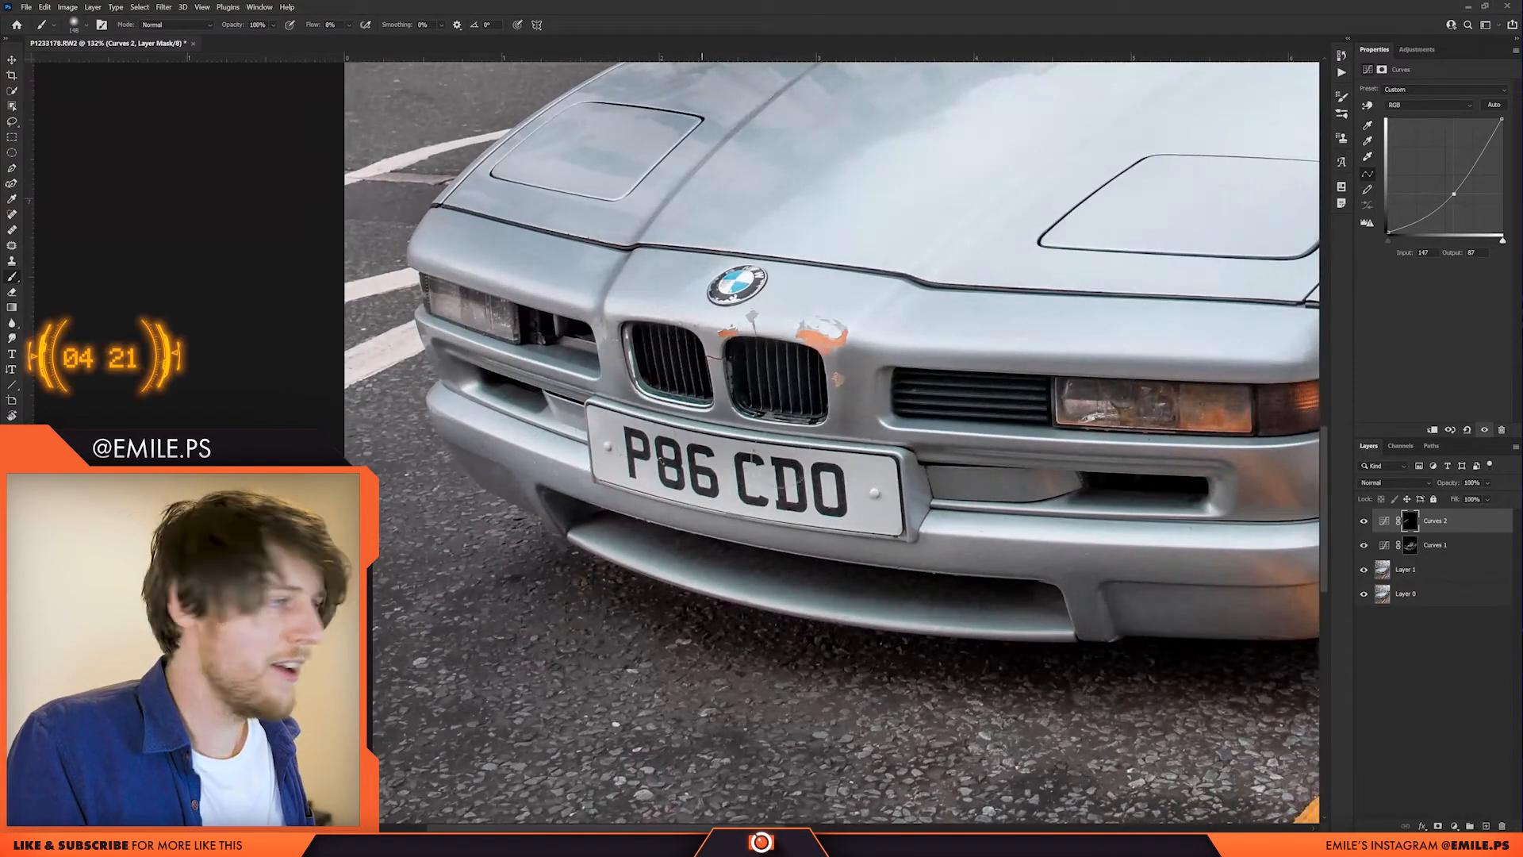
pyautogui.scroll(2, 583, 359)
pyautogui.moveTo(583, 360)
pyautogui.mouseDown()
pyautogui.moveTo(537, 335)
pyautogui.moveTo(587, 345)
pyautogui.mouseUp()
pyautogui.scroll(-3, 587, 345)
# Paint darkening on the same mask along the car's side panels and body lines, resizing the brush to fit
pyautogui.moveTo(1111, 357); pyautogui.dragTo(444, 357)
pyautogui.scroll(1, 612, 365)
pyautogui.moveTo(744, 442); pyautogui.dragTo(776, 441)
pyautogui.moveTo(827, 246); pyautogui.dragTo(816, 246)
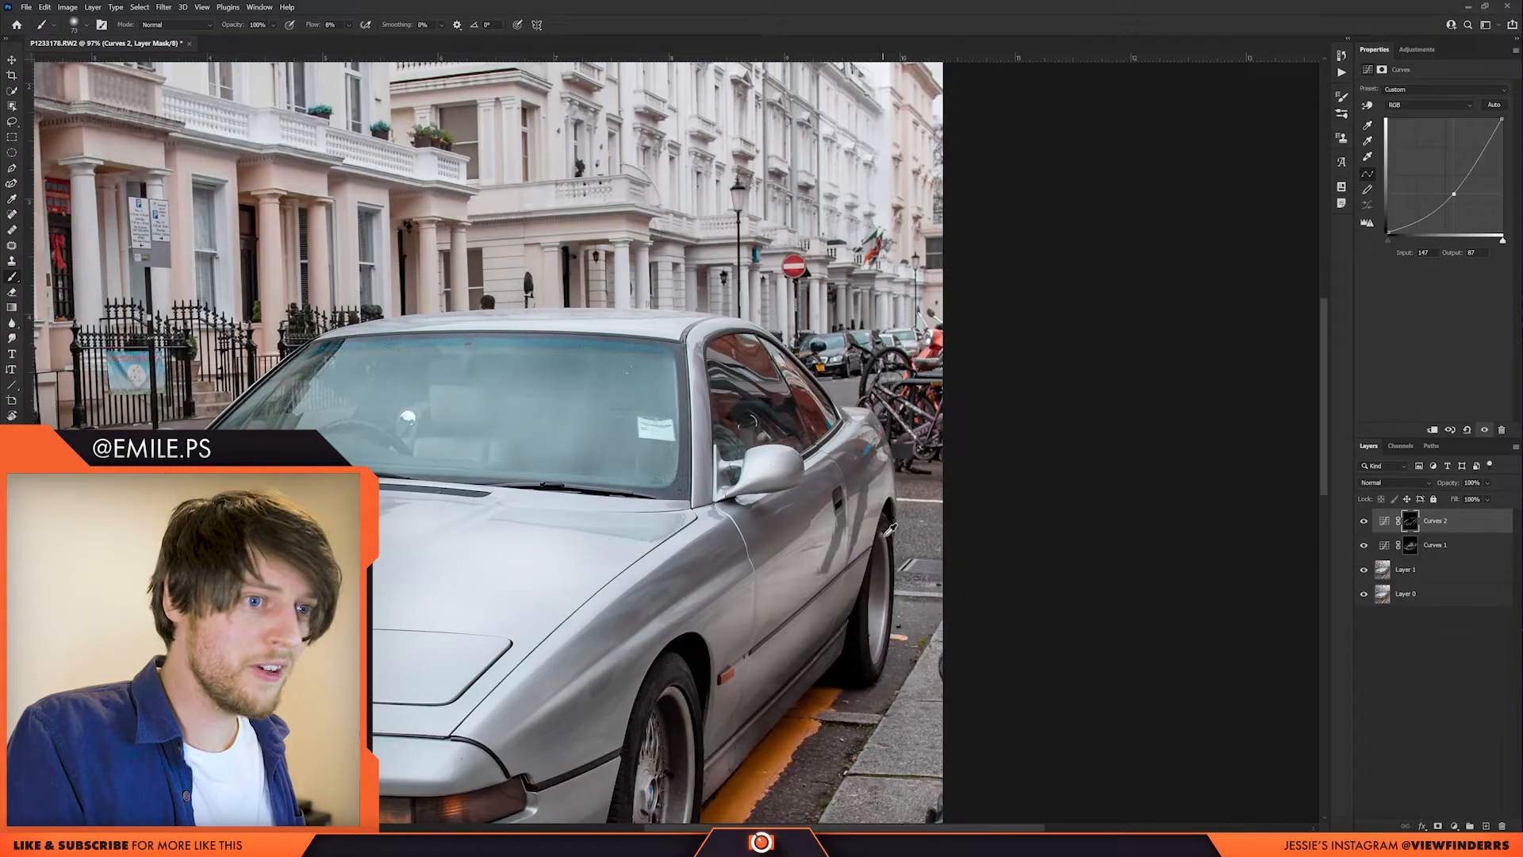
pyautogui.moveTo(801, 494); pyautogui.dragTo(909, 370)
pyautogui.moveTo(909, 370); pyautogui.dragTo(938, 369)
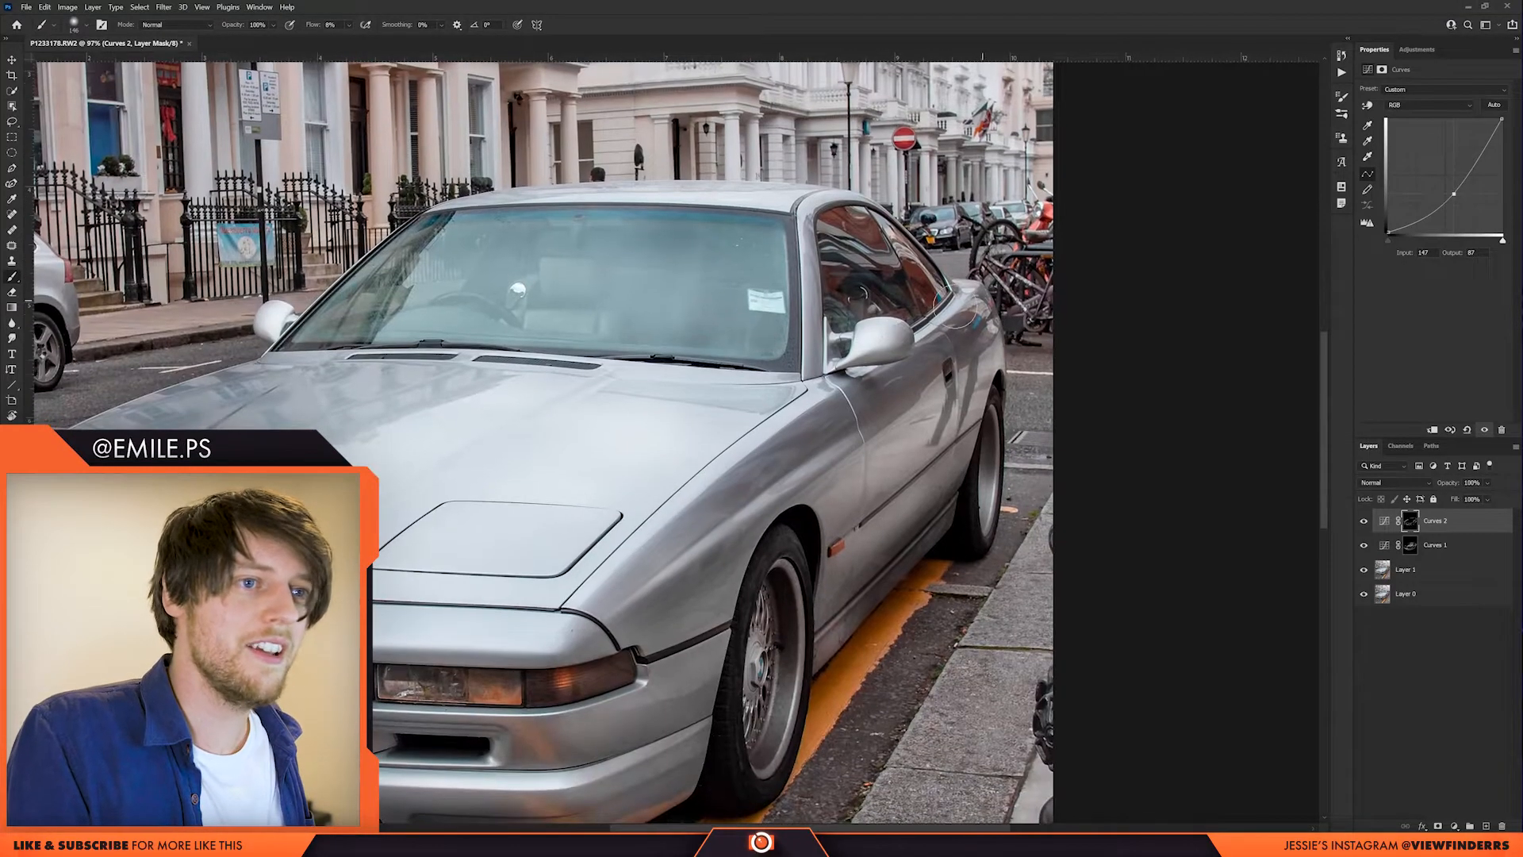
# Toggle the darkening Curves layer off and on with the whole photo in view to compare its effect
pyautogui.scroll(-3, 935, 369)
pyautogui.moveTo(377, 354); pyautogui.dragTo(680, 211)
pyautogui.moveTo(575, 344); pyautogui.dragTo(579, 343)
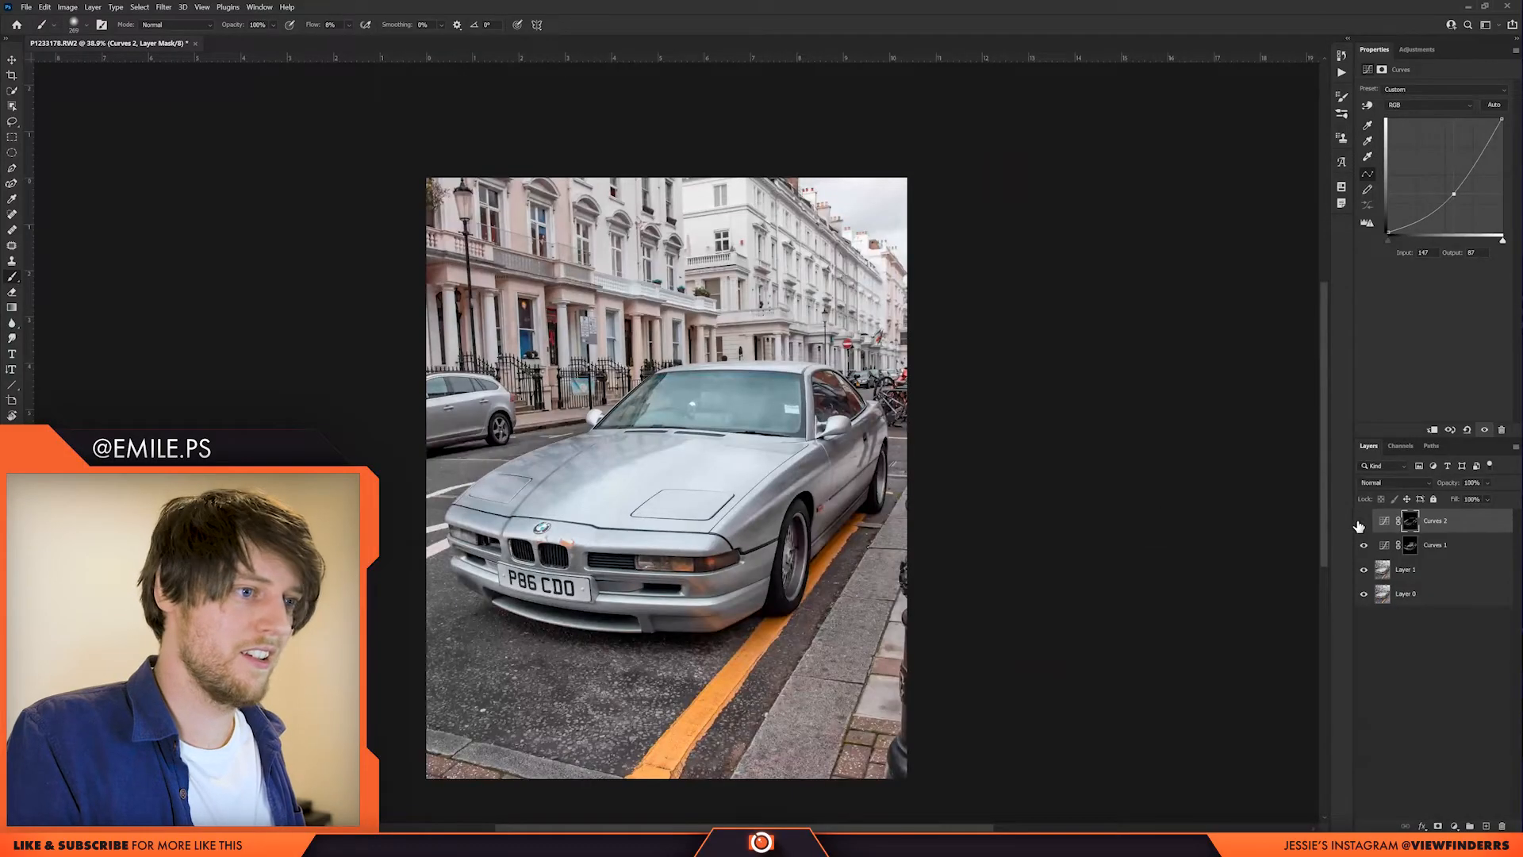
pyautogui.click(1363, 522)
pyautogui.click(1366, 523)
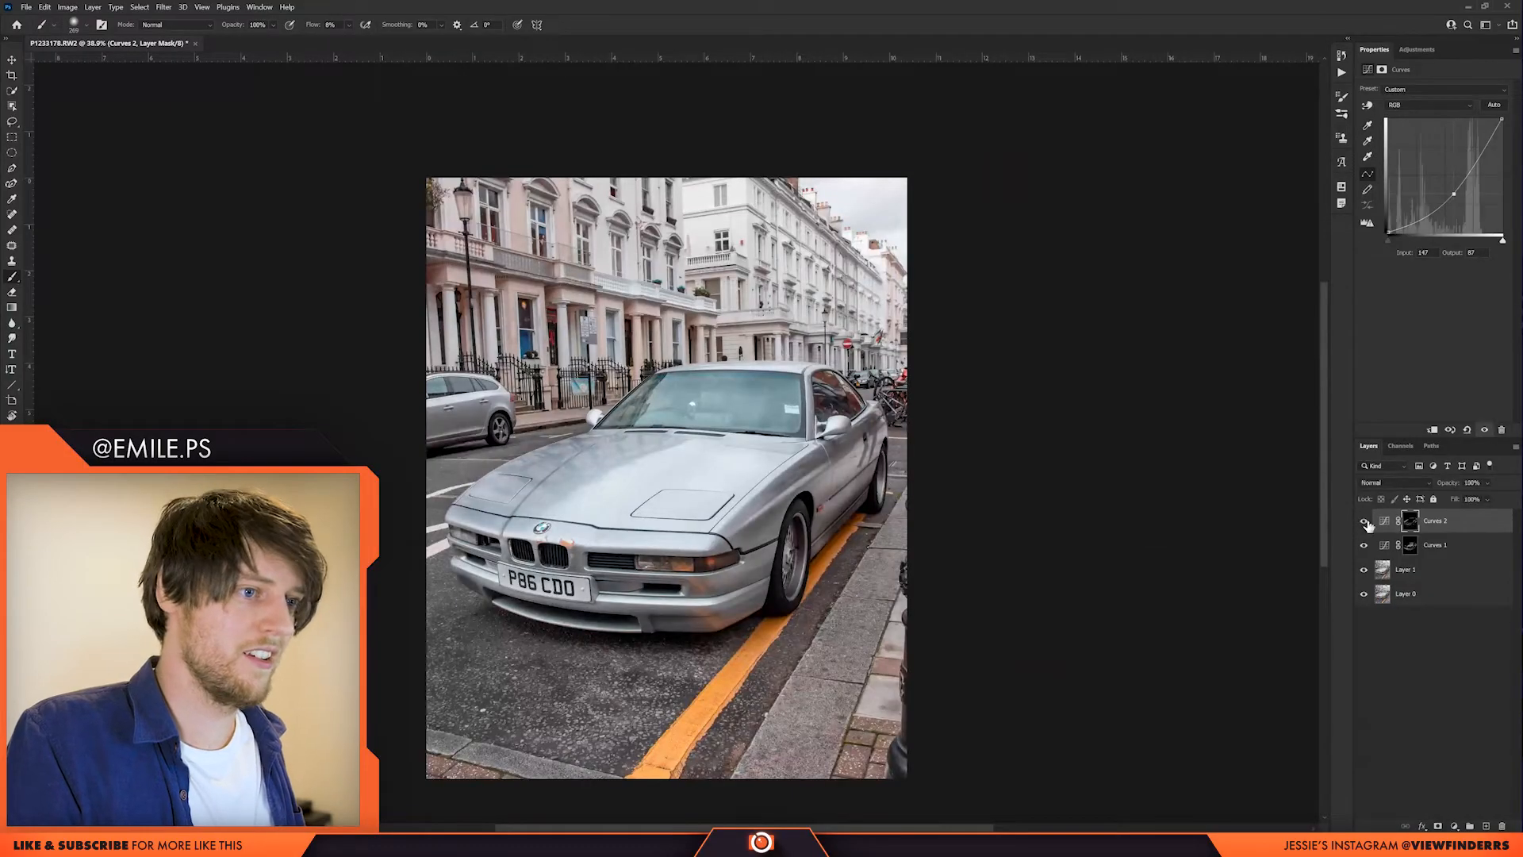
# Set the darkening curve's point to input 150, output 87, and hide both Curves layers for a before view
pyautogui.click(1386, 521)
pyautogui.moveTo(1452, 189); pyautogui.dragTo(1455, 194)
pyautogui.moveTo(1364, 545); pyautogui.dragTo(1355, 488)
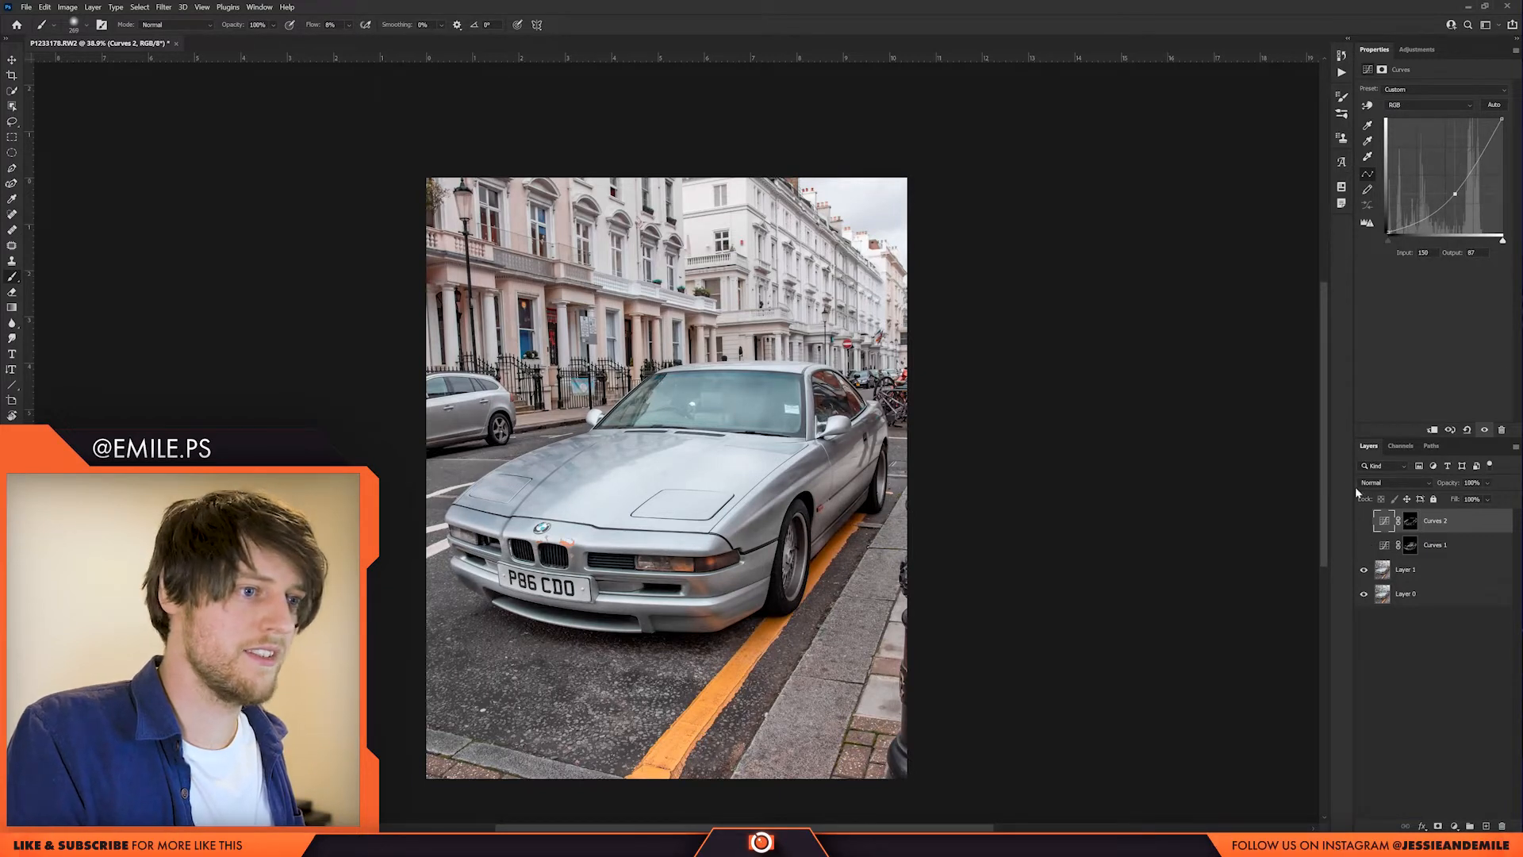